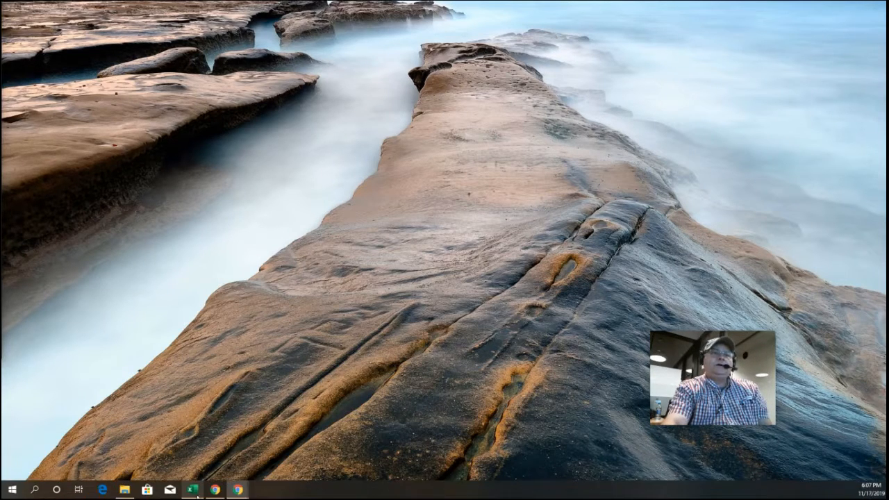
# Step: Switch to the loan workbook in Excel, look through the CPM (2), CPM (3) and CPM (4) sheets, and return to CPM Demo
pyautogui.click(194, 494)
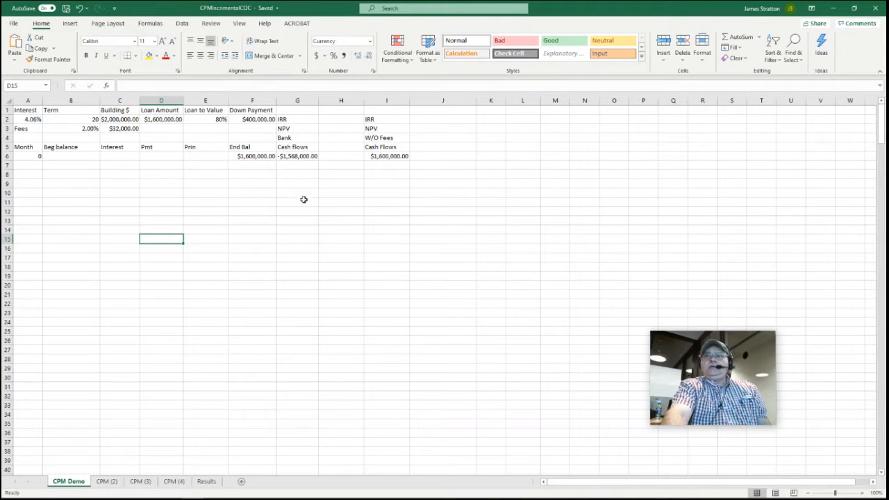
pyautogui.click(117, 482)
pyautogui.click(140, 482)
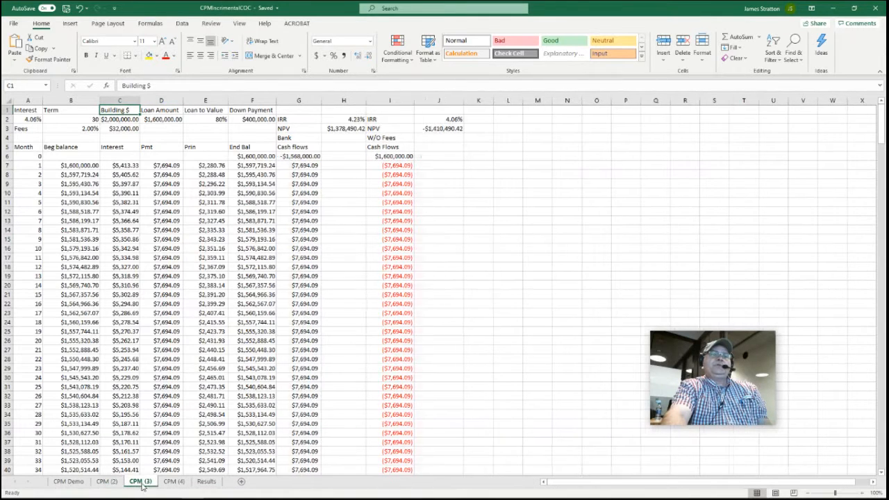
pyautogui.click(174, 481)
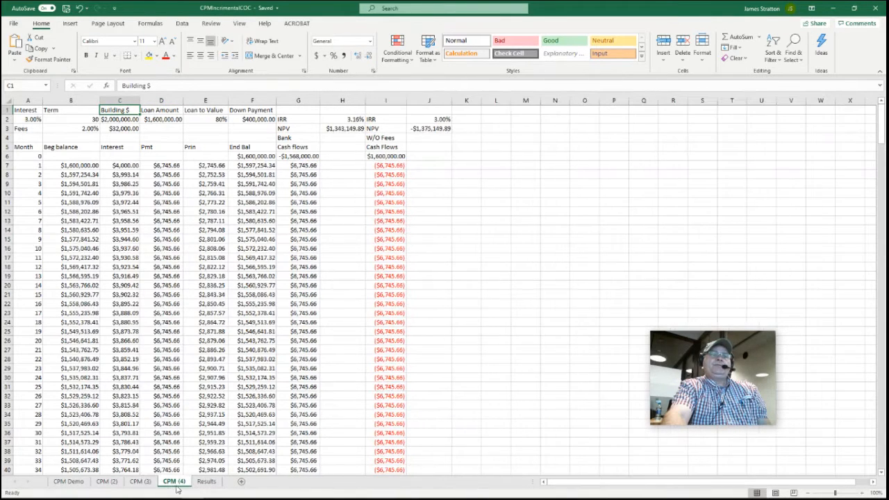
pyautogui.click(84, 482)
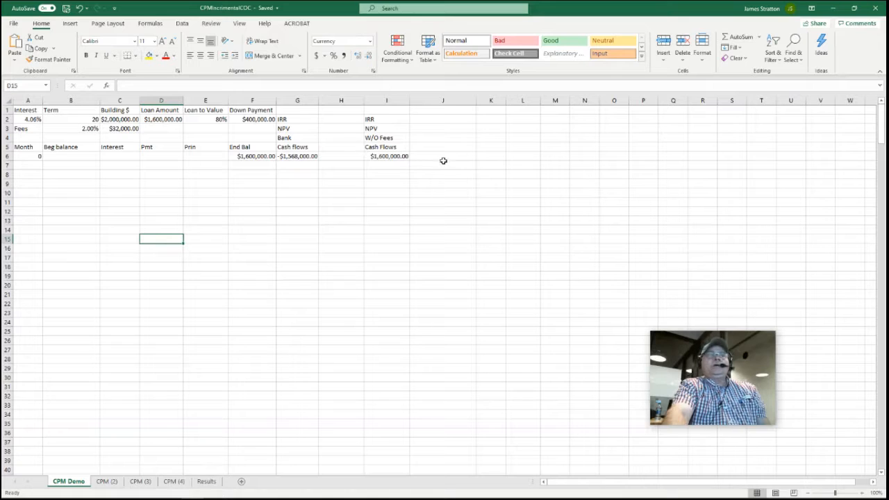
# Step: Enter months 1 and 2 in A7 and A8 and fill the series down to month 240 in A246
pyautogui.click(36, 166)
pyautogui.write('1')
pyautogui.press('Return')
pyautogui.write('2')
pyautogui.press('Return')
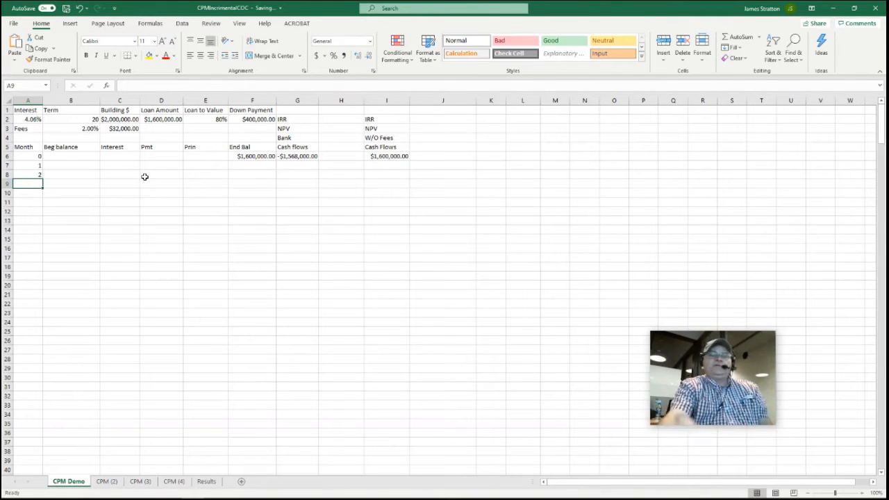
pyautogui.click(39, 164)
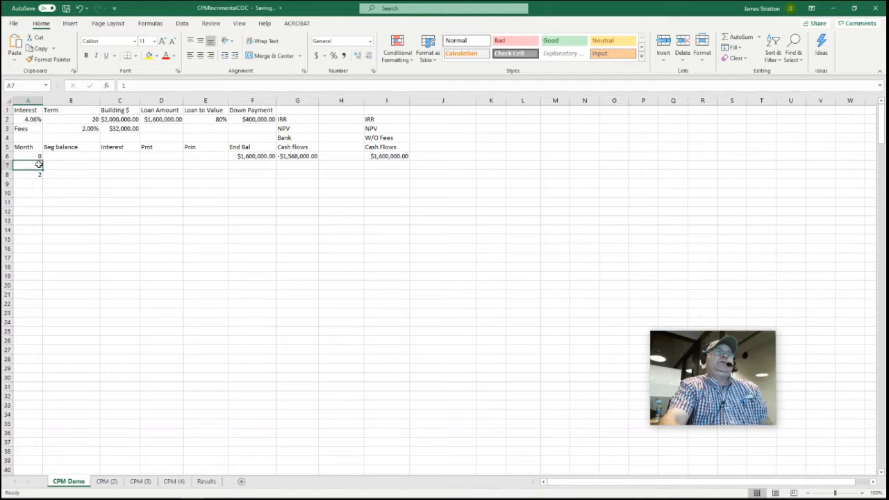
pyautogui.moveTo(39, 164); pyautogui.dragTo(61, 109)
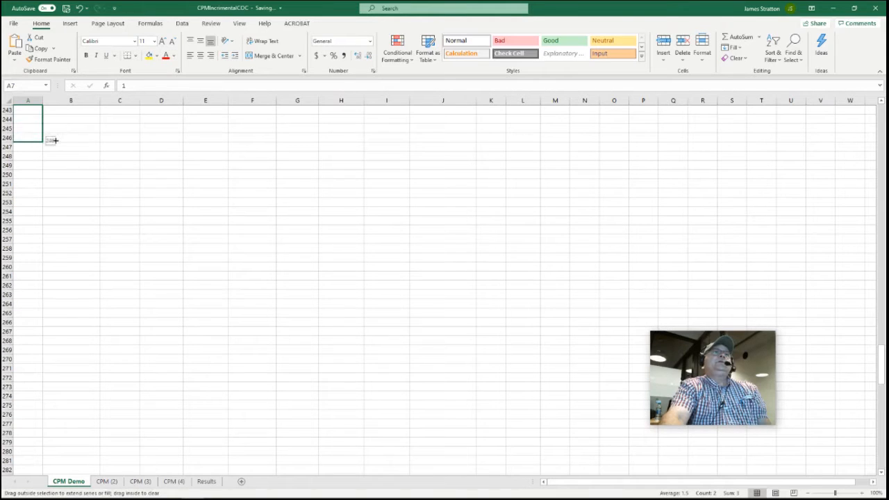
pyautogui.moveTo(54, 140); pyautogui.dragTo(55, 139)
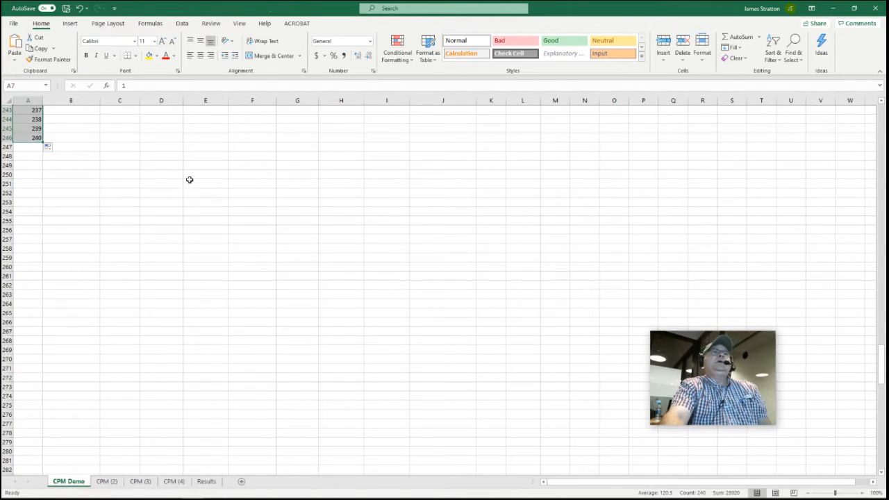
# Step: Set the month 1 beginning balance in B7 equal to the month 0 ending balance in F6
pyautogui.scroll(8, 224, 197)
pyautogui.click(213, 201)
pyautogui.scroll(20, 225, 194)
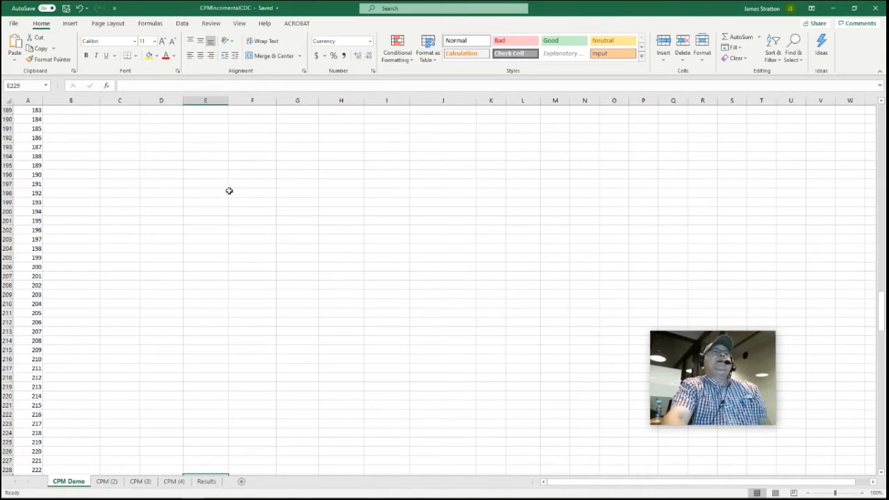
pyautogui.scroll(20, 226, 180)
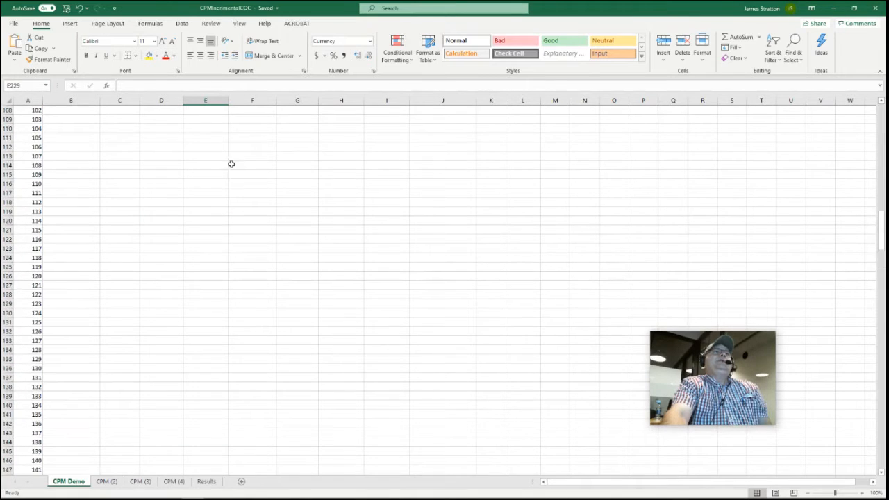
pyautogui.scroll(7, 230, 147)
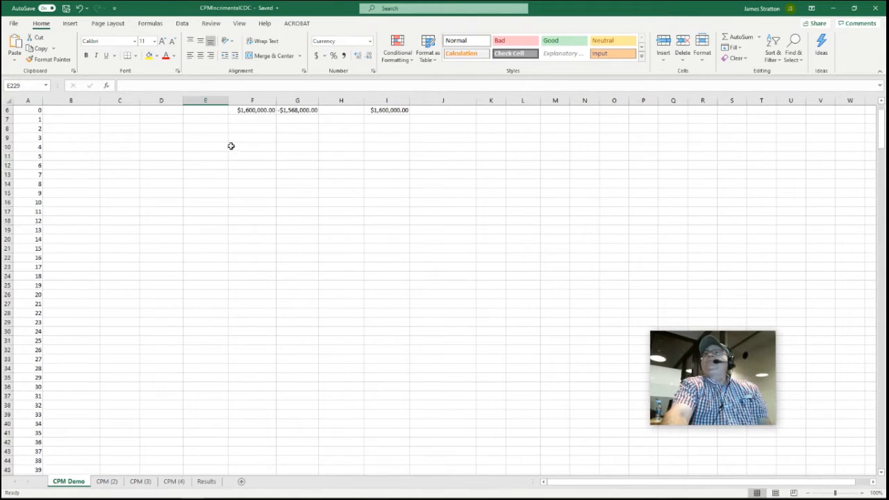
pyautogui.click(67, 166)
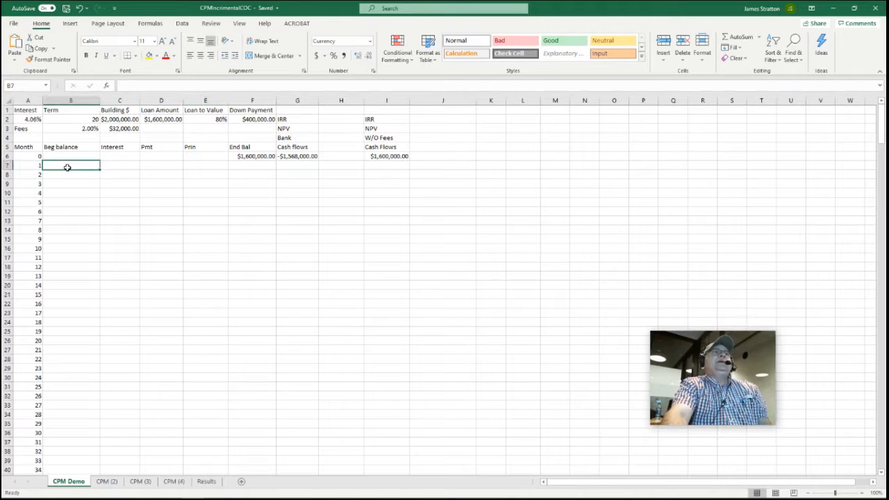
pyautogui.write('=')
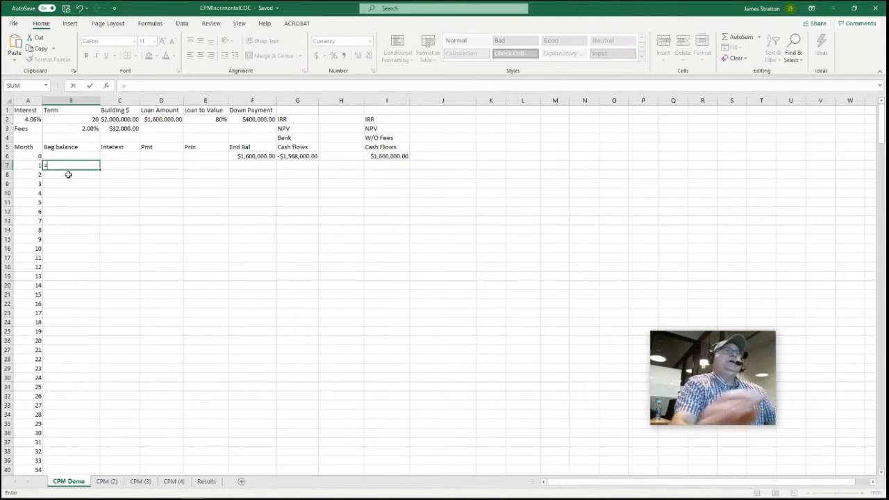
pyautogui.click(245, 158)
pyautogui.press('Return')
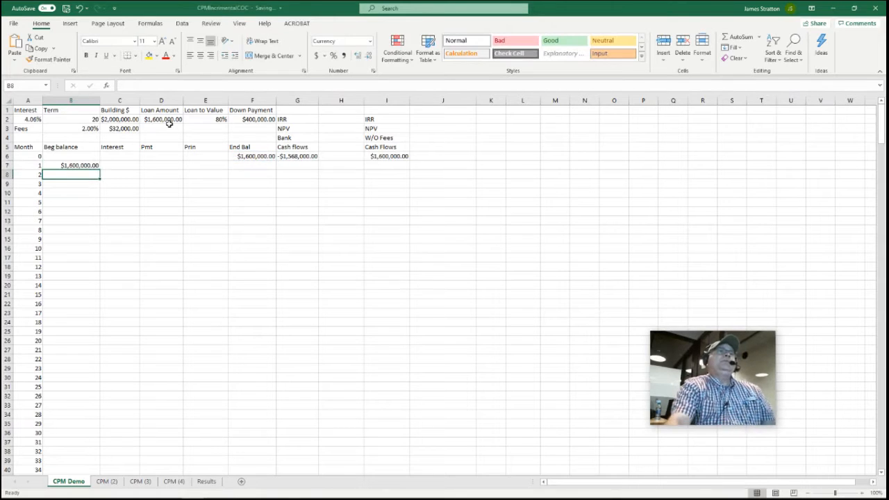
# Step: Enter the month 1 interest formula =B7*$A$2/12 in C7, with an absolute reference to the interest rate
pyautogui.click(130, 165)
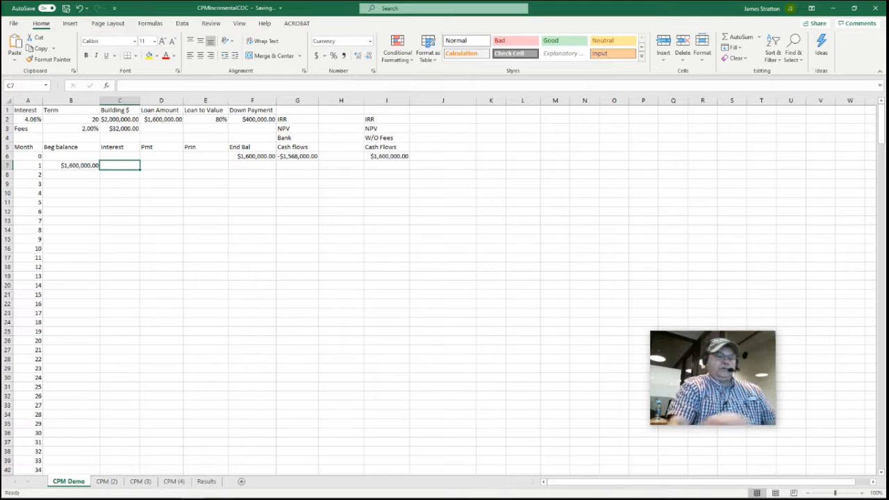
pyautogui.write('=')
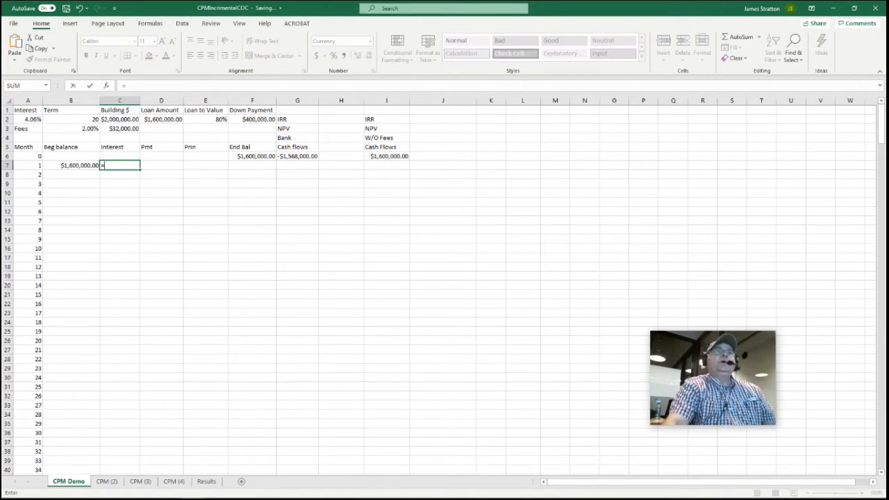
pyautogui.click(79, 167)
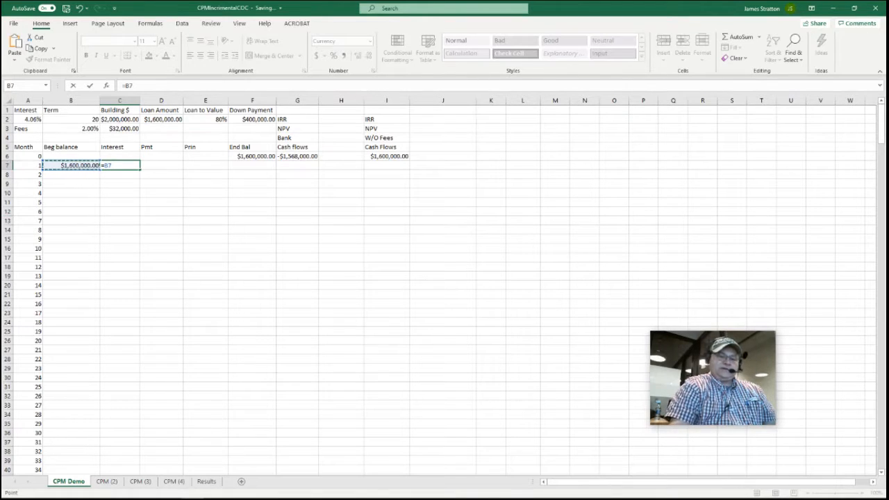
pyautogui.write('*')
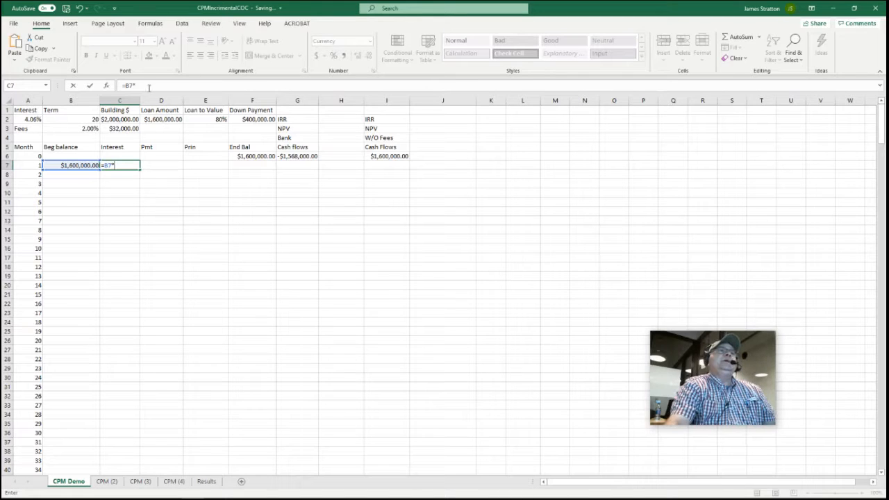
pyautogui.click(32, 120)
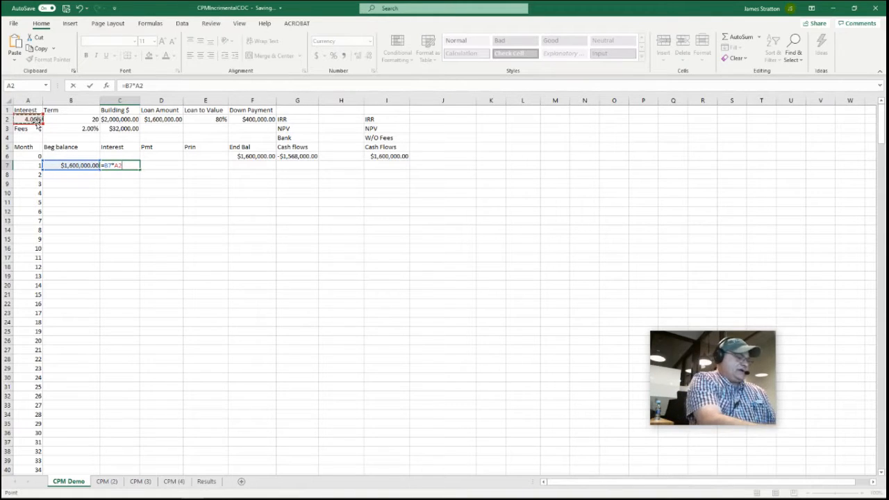
pyautogui.press('Right')
pyautogui.press('Right')
pyautogui.press('Right')
pyautogui.press('Right')
pyautogui.press('Right')
pyautogui.press('Right')
pyautogui.press('Right')
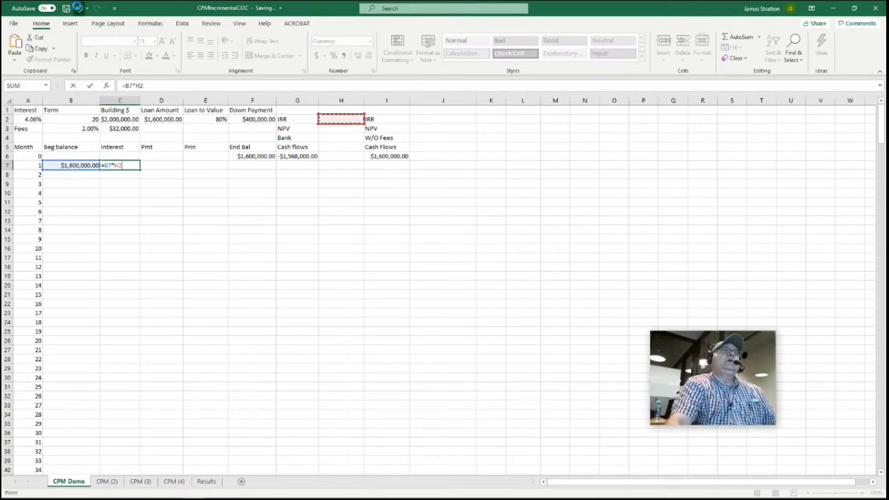
pyautogui.click(79, 8)
pyautogui.press('F4')
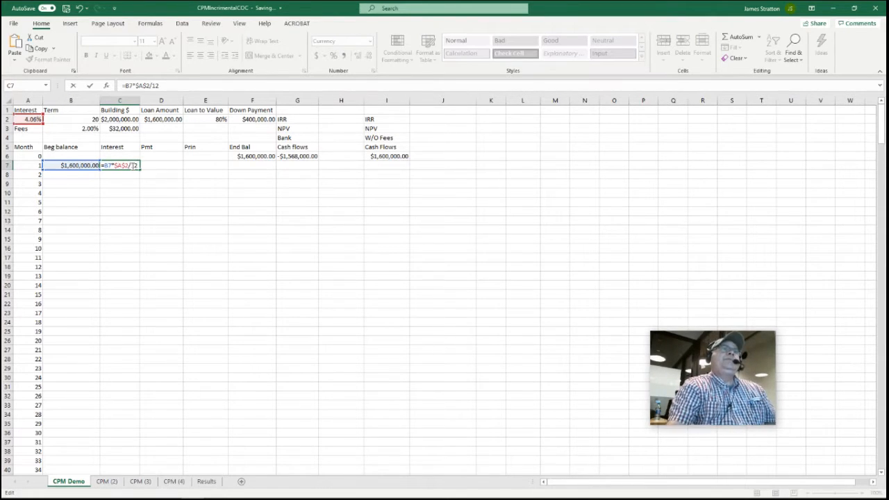
# Step: Start a PMT formula in D7 for the month 1 payment, with the monthly rate $A$2/12 as its rate argument
pyautogui.click(169, 166)
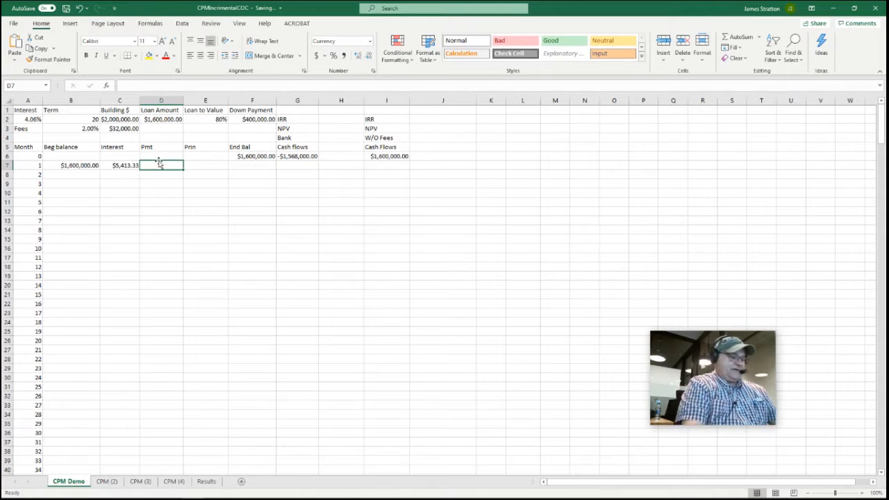
pyautogui.write('pmt')
pyautogui.press('BackSpace')
pyautogui.press('BackSpace')
pyautogui.press('BackSpace')
pyautogui.write('=pmt')
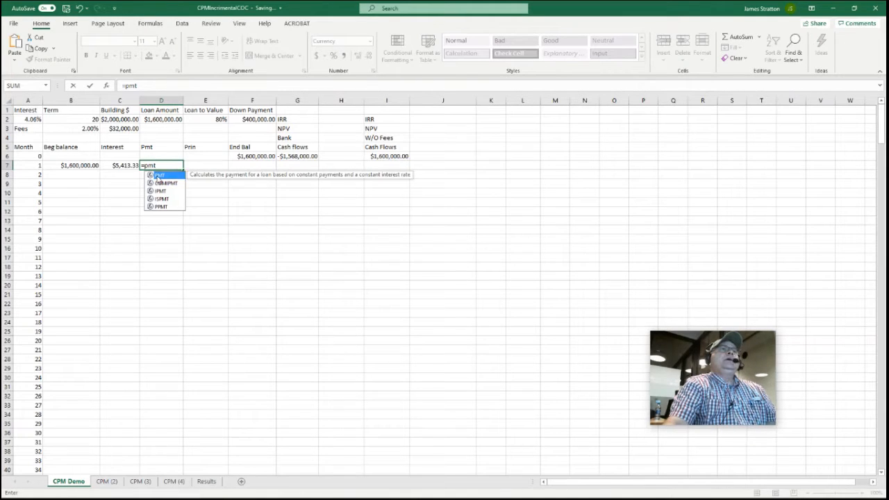
pyautogui.doubleClick(159, 175)
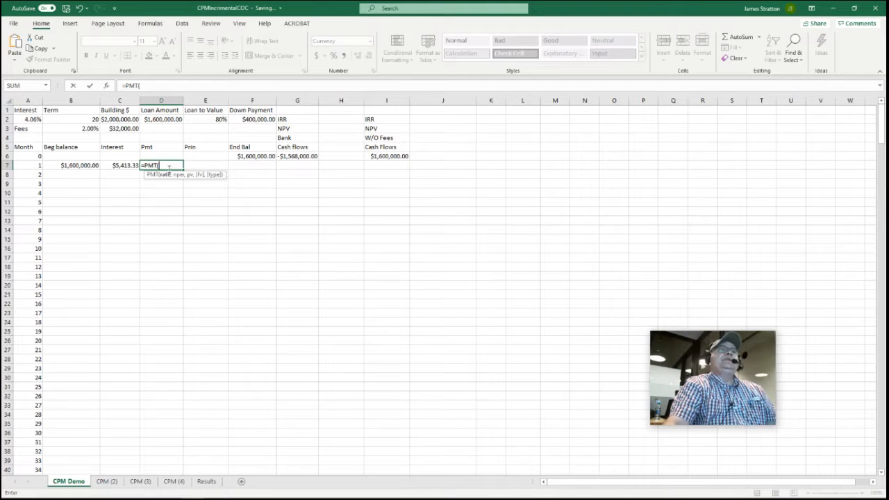
pyautogui.click(34, 119)
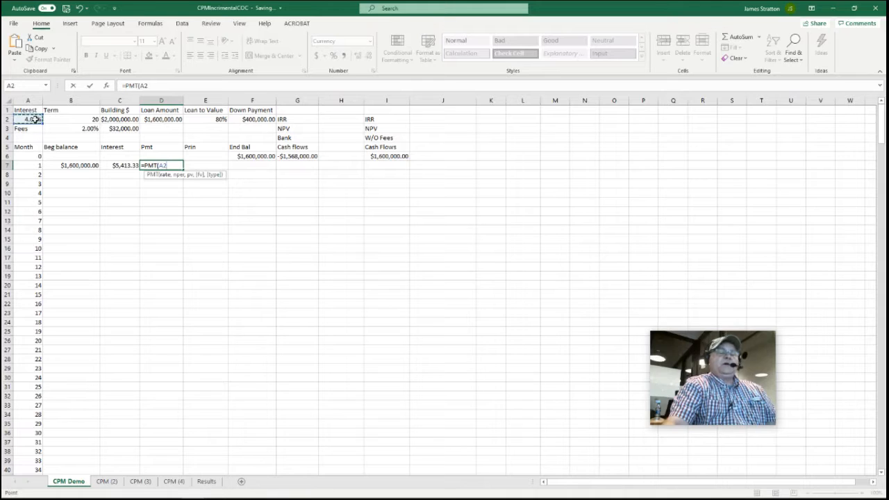
pyautogui.press('F4')
pyautogui.write('/12')
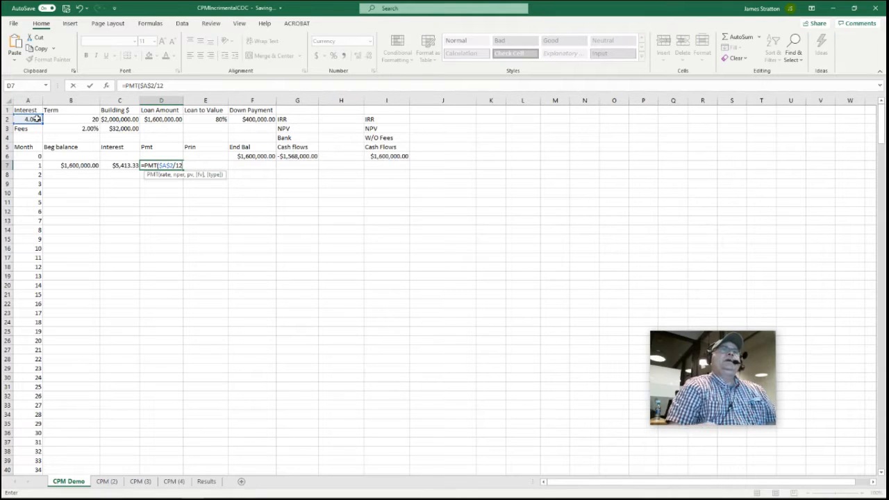
# Step: Complete the D7 payment formula with $B$2*12 as the number of periods and -$D$2 as the present value
pyautogui.write(',')
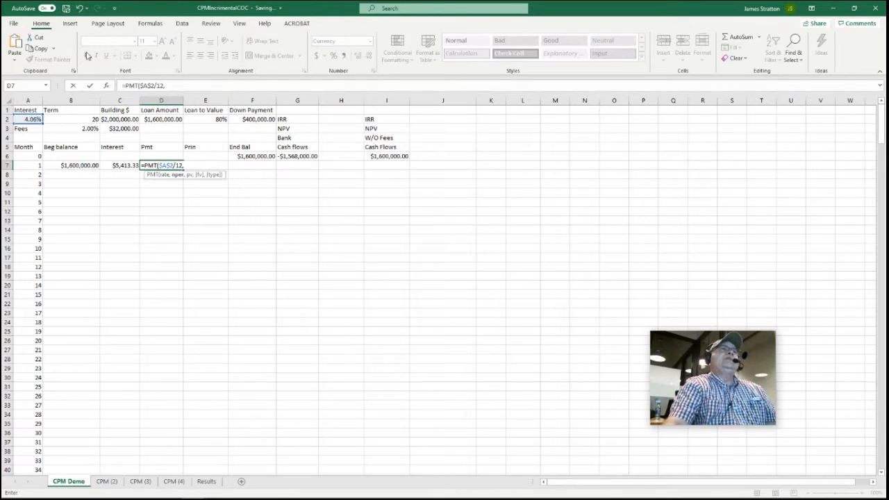
pyautogui.click(91, 120)
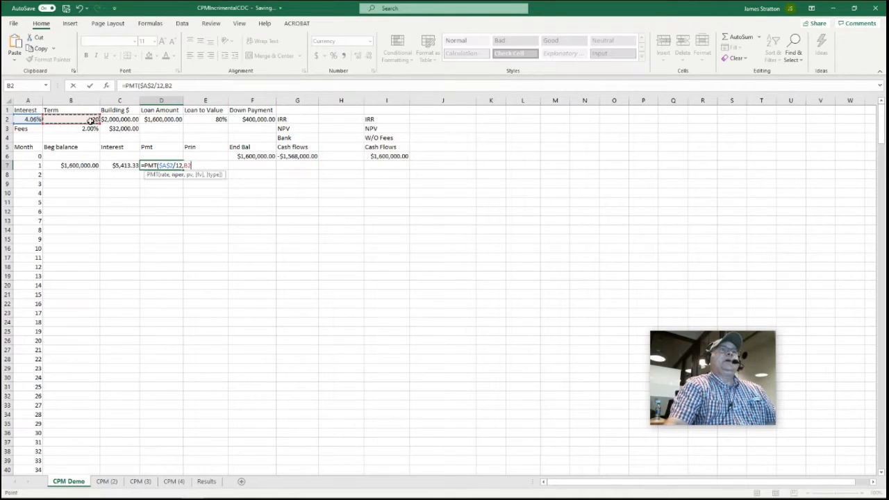
pyautogui.press('F4')
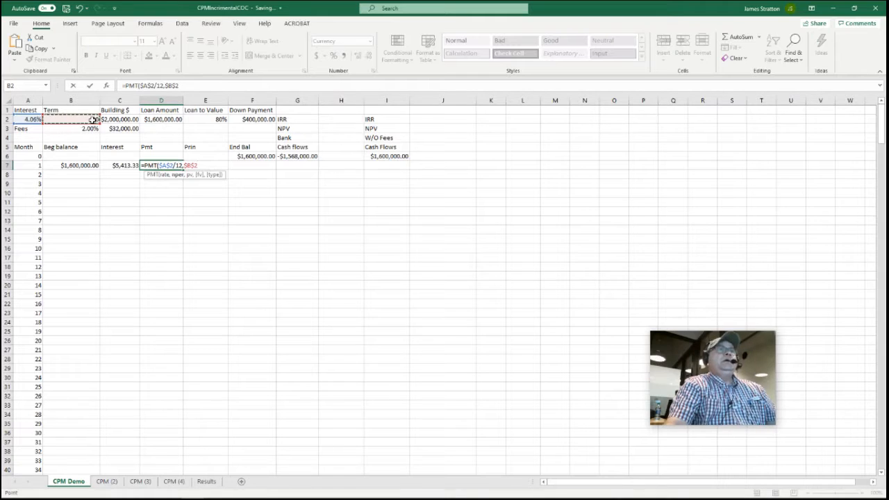
pyautogui.write('*12')
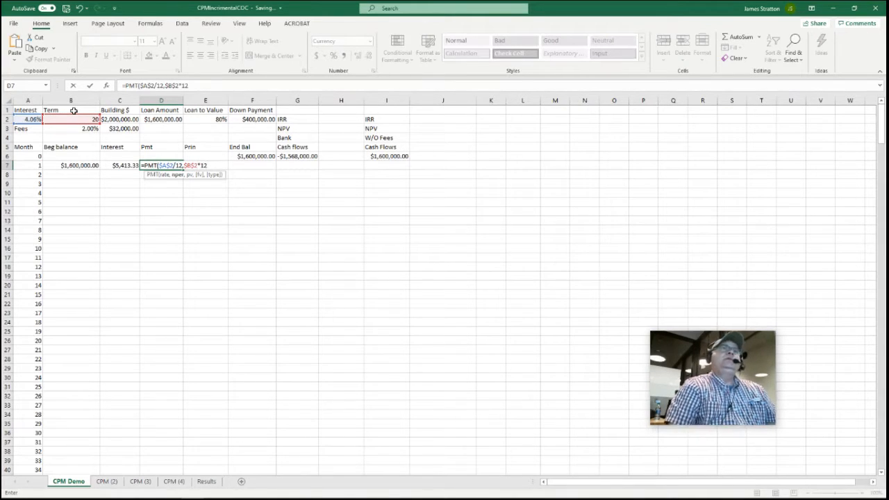
pyautogui.write(',-')
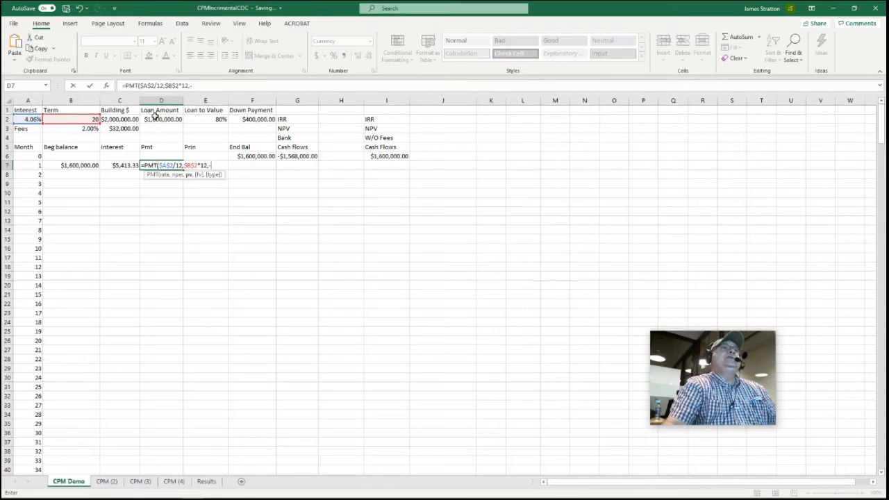
pyautogui.click(159, 121)
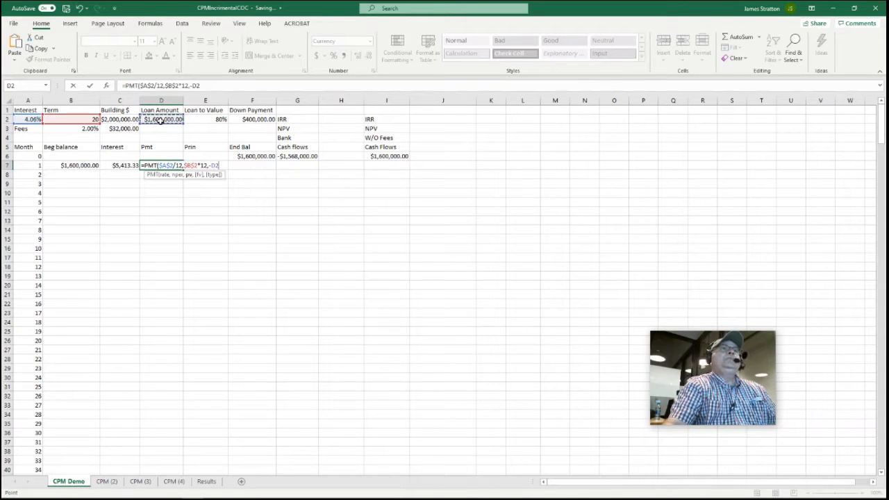
pyautogui.press('F4')
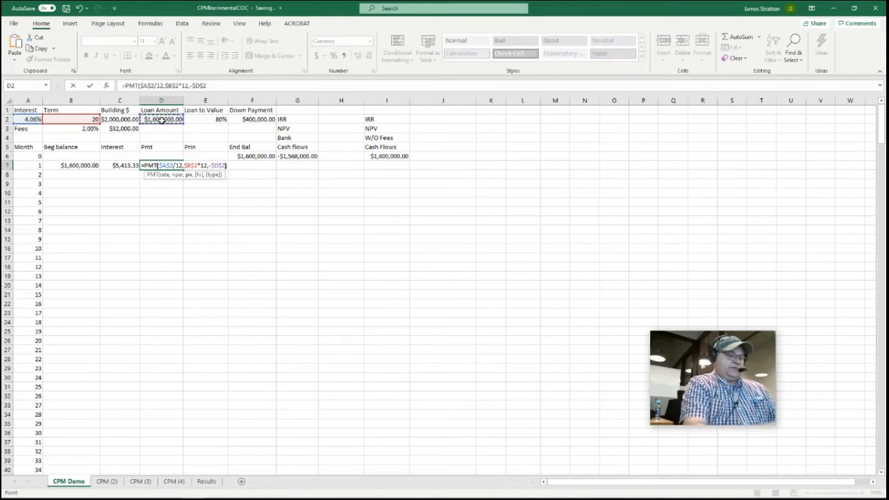
pyautogui.press('Return')
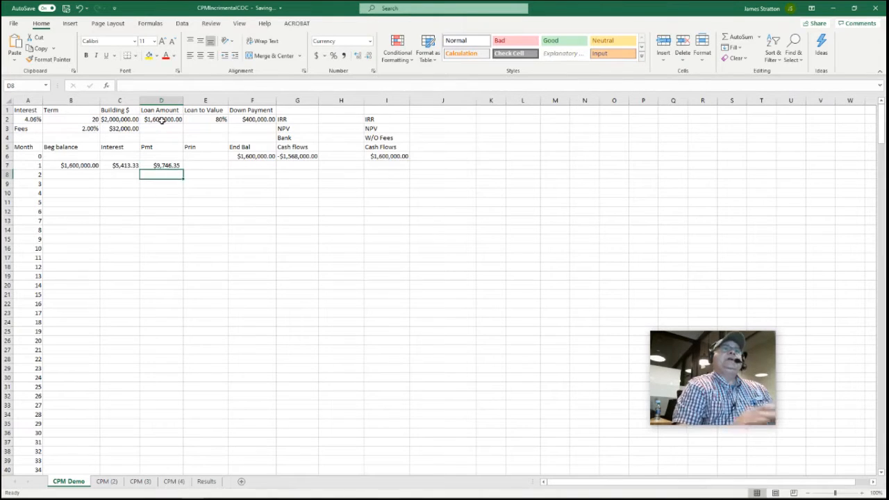
# Step: Enter the month 1 principal formula =D7-C7 in E7, subtracting the interest from the payment
pyautogui.click(201, 166)
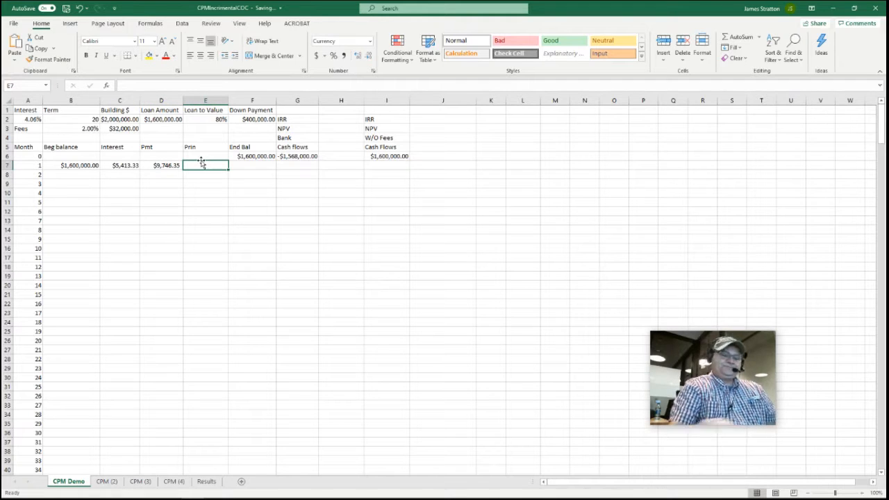
pyautogui.write('=')
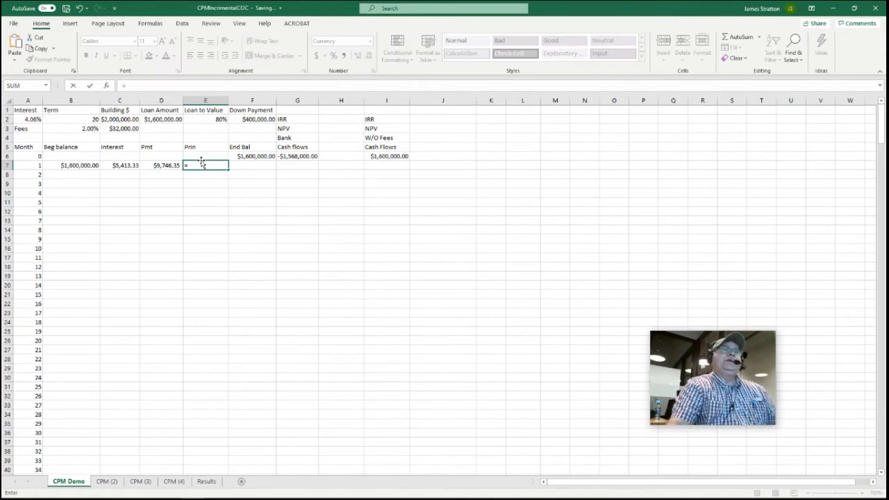
pyautogui.click(167, 167)
pyautogui.write('-')
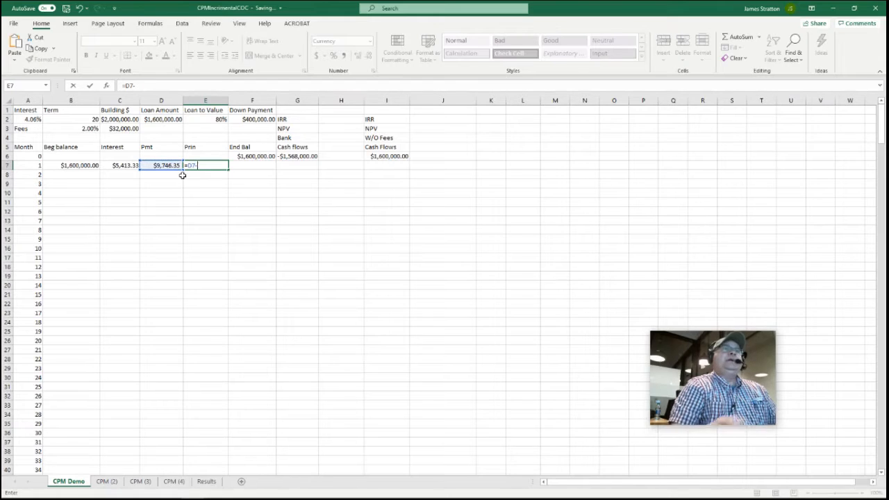
pyautogui.click(123, 168)
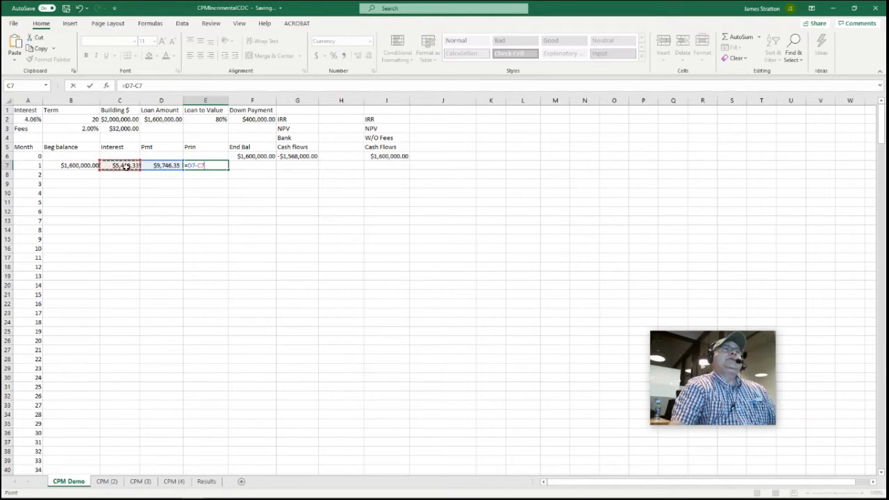
pyautogui.press('Return')
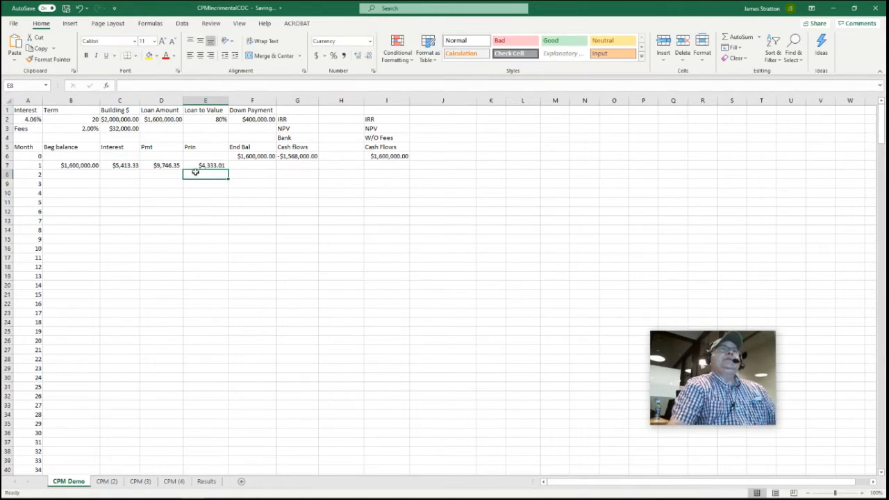
# Step: Enter the month 1 ending balance formula =B7-E7 in F7, subtracting the principal from the beginning balance
pyautogui.click(243, 168)
pyautogui.write('=')
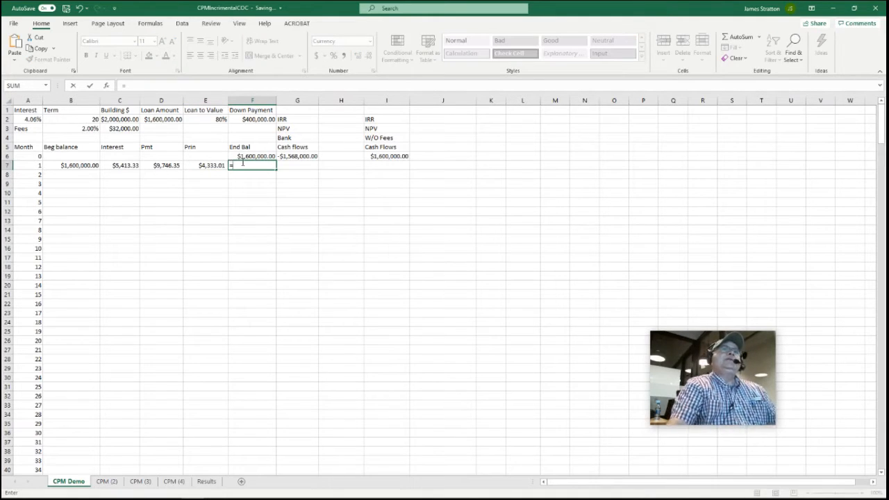
pyautogui.click(80, 165)
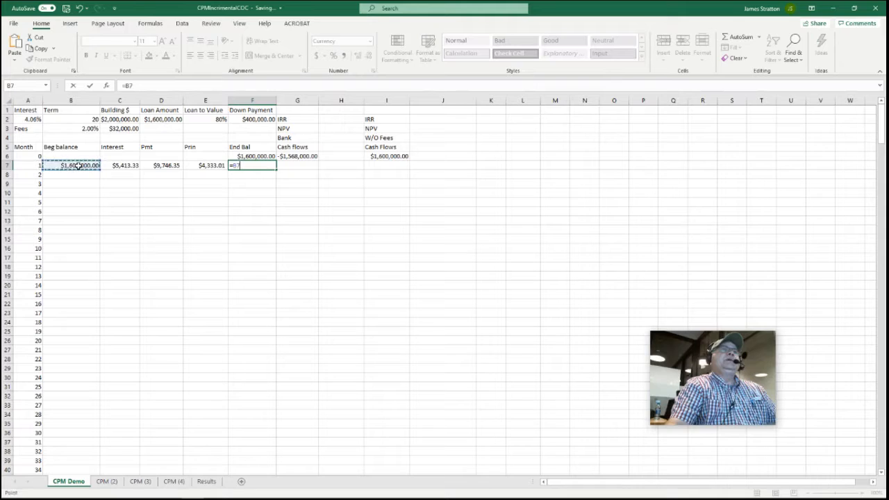
pyautogui.write('-')
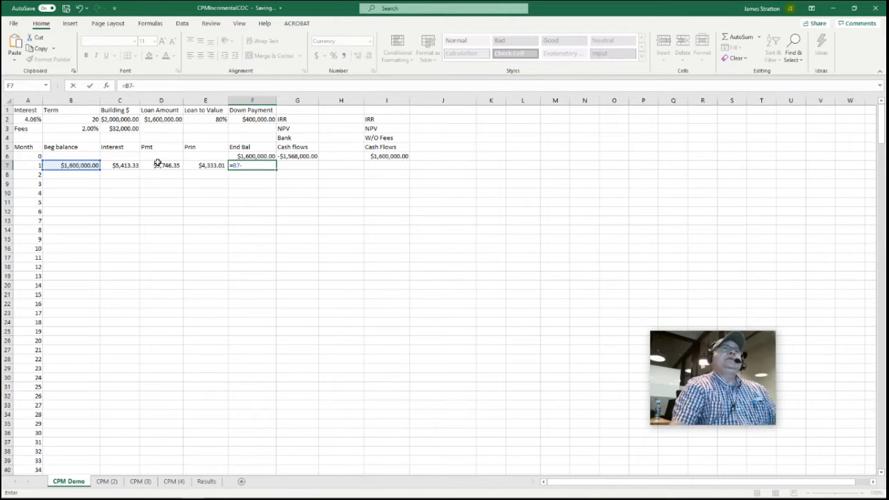
pyautogui.click(216, 165)
pyautogui.press('Return')
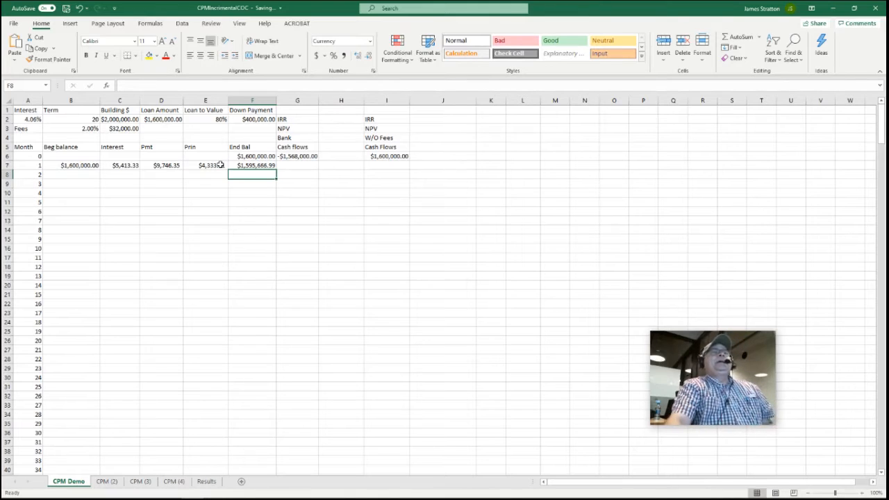
# Step: Fill the month 1 formulas in B7:F7 down through month 240 in row 246
pyautogui.click(64, 165)
pyautogui.moveTo(64, 166); pyautogui.dragTo(265, 167)
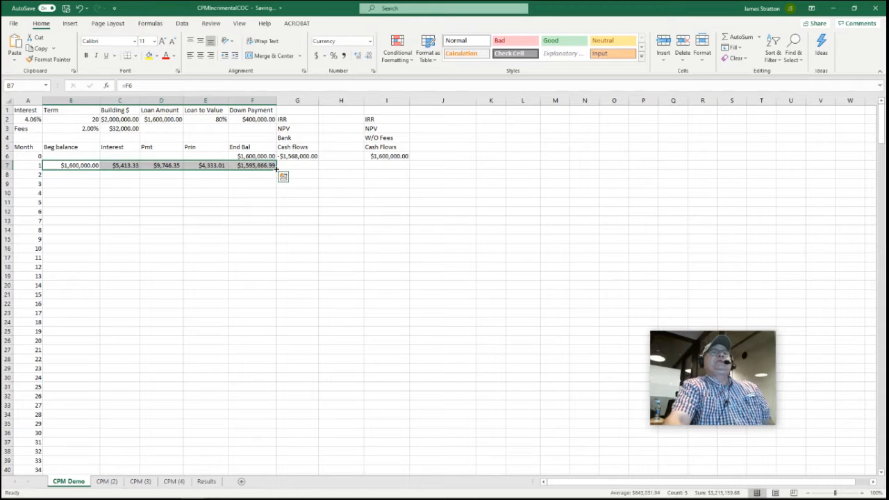
pyautogui.doubleClick(277, 167)
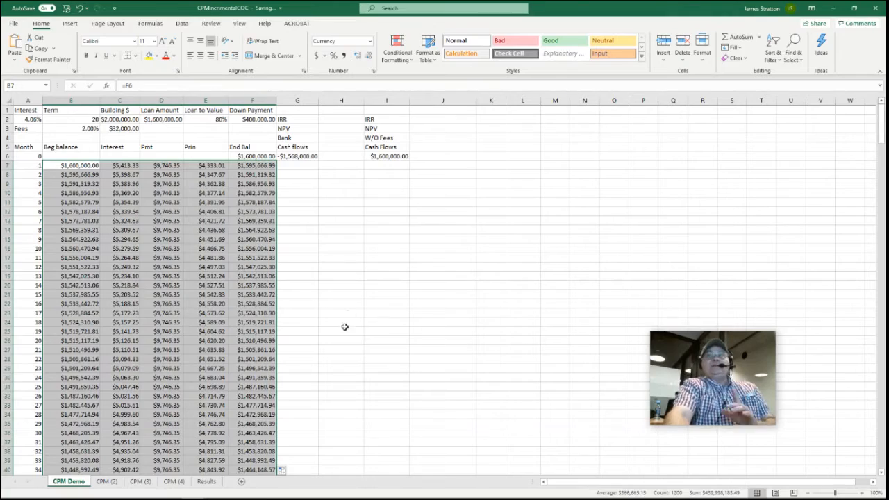
# Step: Examine the end of the amortization schedule to check the month 240 ending balance, and return to the first rows
pyautogui.scroll(-15, 375, 312)
pyautogui.scroll(-20, 373, 323)
pyautogui.scroll(-20, 372, 331)
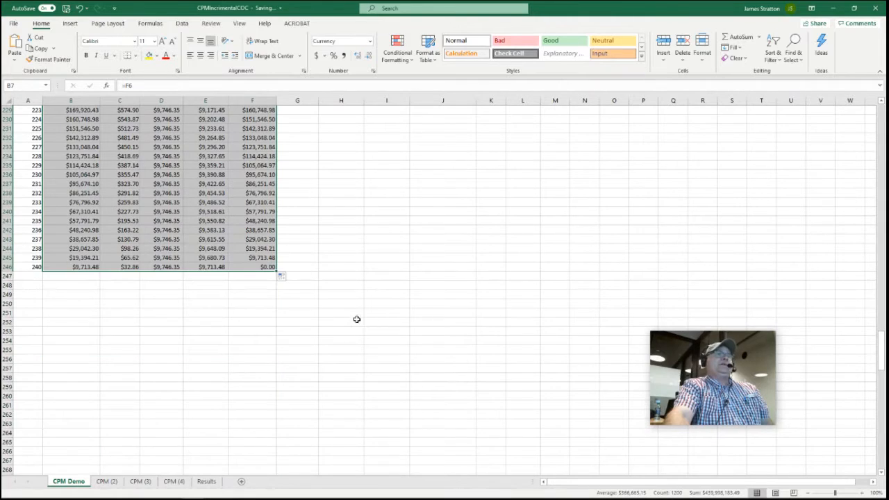
pyautogui.scroll(1, 361, 316)
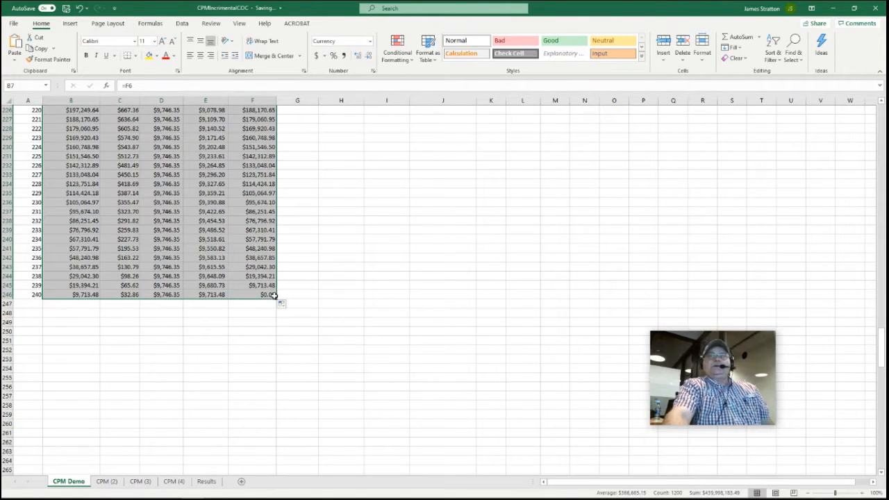
pyautogui.scroll(16, 400, 292)
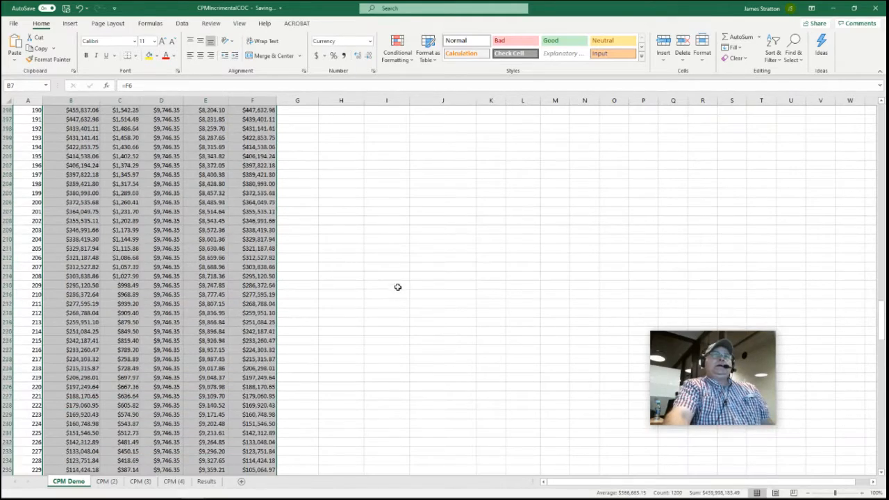
pyautogui.scroll(20, 392, 270)
pyautogui.click(452, 237)
pyautogui.scroll(5, 372, 267)
pyautogui.scroll(20, 371, 266)
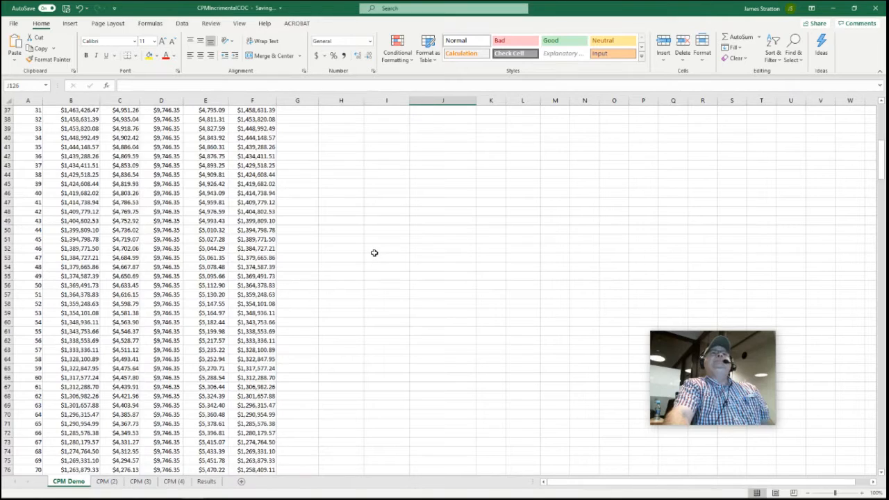
pyautogui.scroll(2, 374, 249)
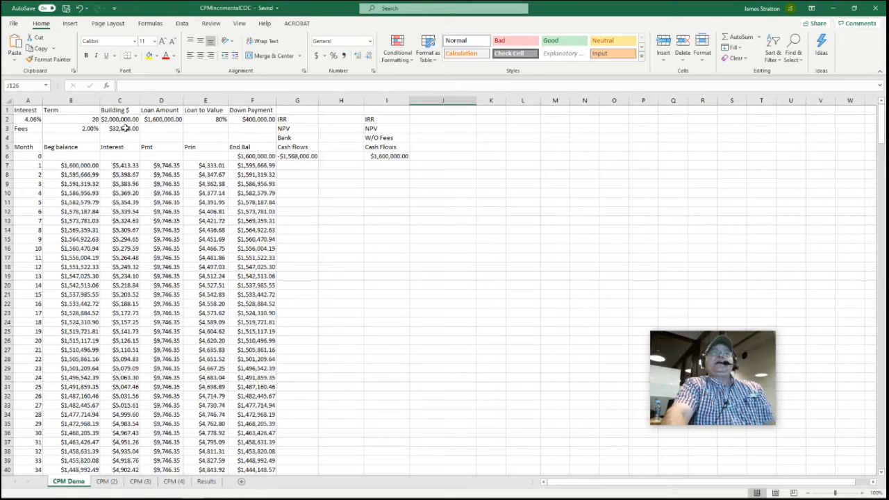
# Step: Set the month 1 bank cash flow in G7 equal to the payment with =D7
pyautogui.click(299, 167)
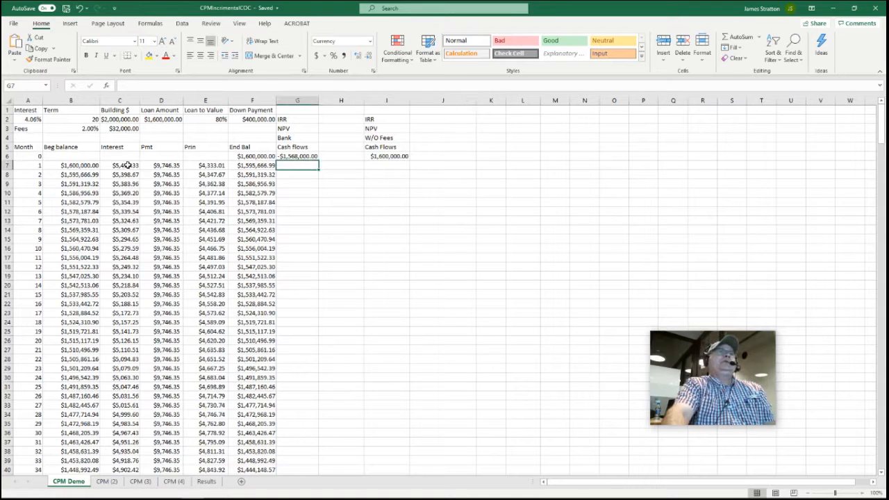
pyautogui.write('=')
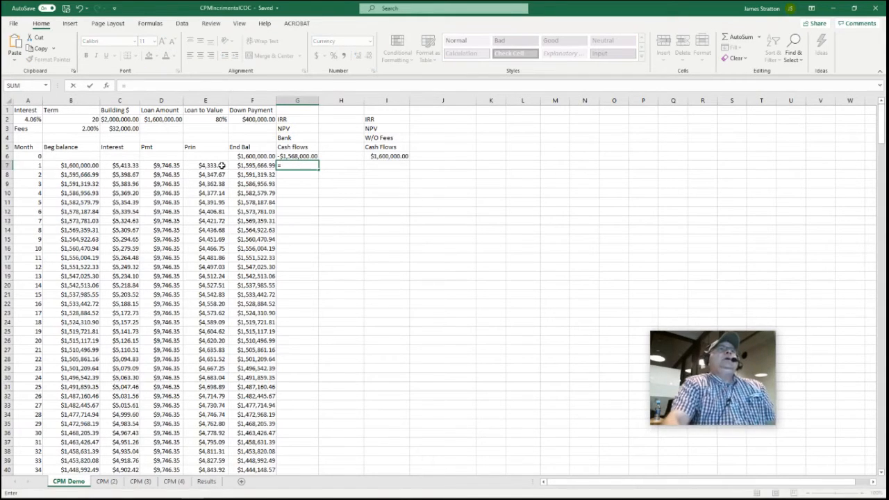
pyautogui.click(174, 167)
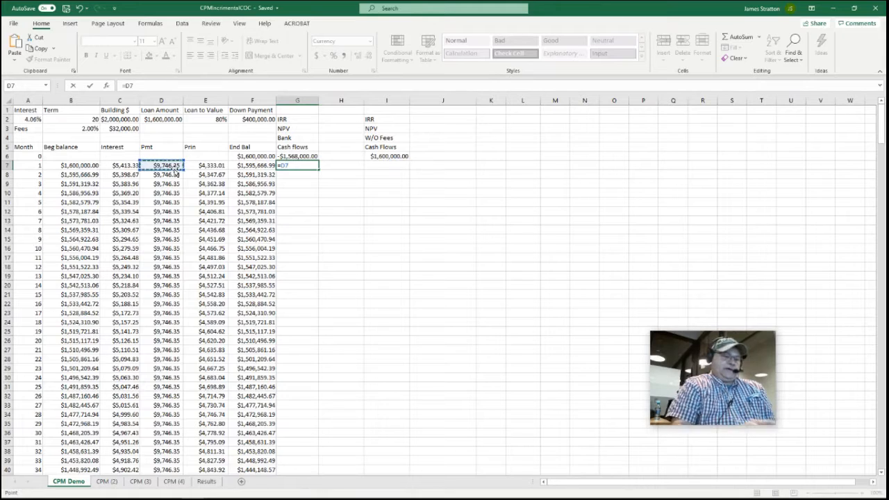
pyautogui.press('Return')
# Step: Fill the G7 cash flow formula down through month 240 and check that the column reaches row 246
pyautogui.click(296, 166)
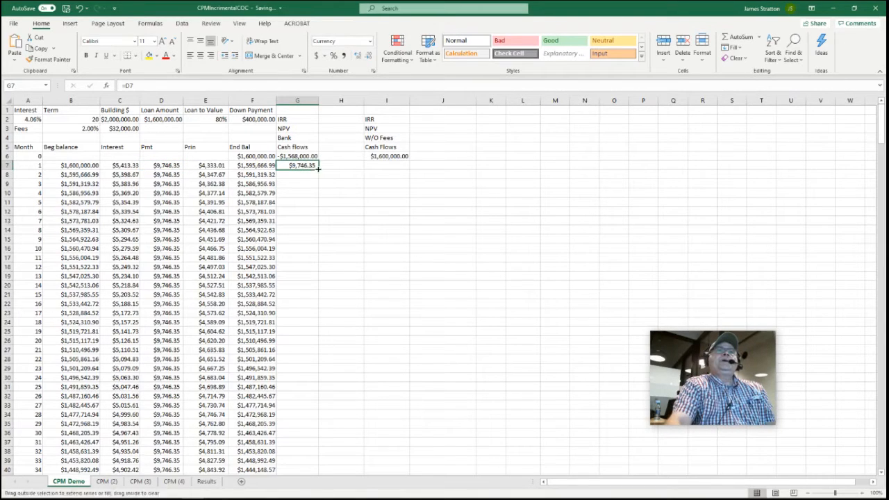
pyautogui.doubleClick(319, 168)
pyautogui.scroll(-8, 402, 326)
pyautogui.scroll(-20, 409, 331)
pyautogui.scroll(-20, 411, 340)
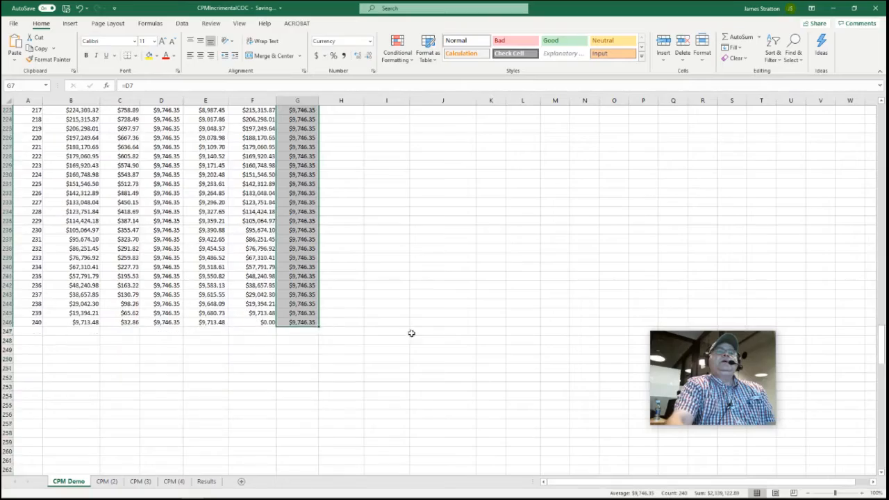
pyautogui.scroll(20, 409, 322)
pyautogui.click(466, 278)
pyautogui.scroll(20, 424, 280)
pyautogui.scroll(14, 417, 265)
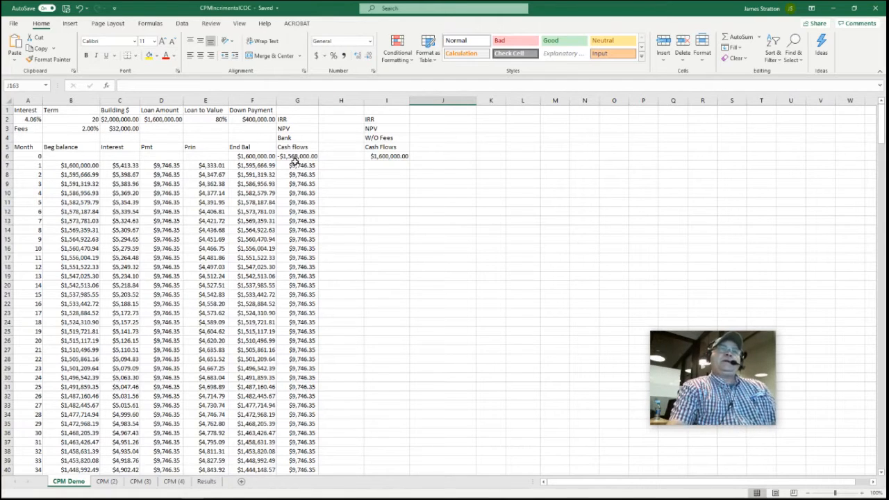
# Step: Calculate the bank's annualized internal rate of return in H2 with =IRR(G6:G246)*12
pyautogui.click(345, 123)
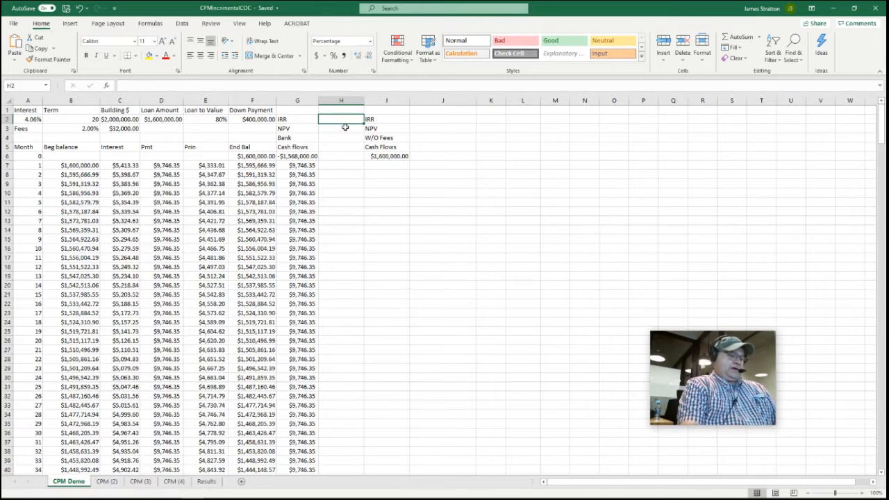
pyautogui.write('=')
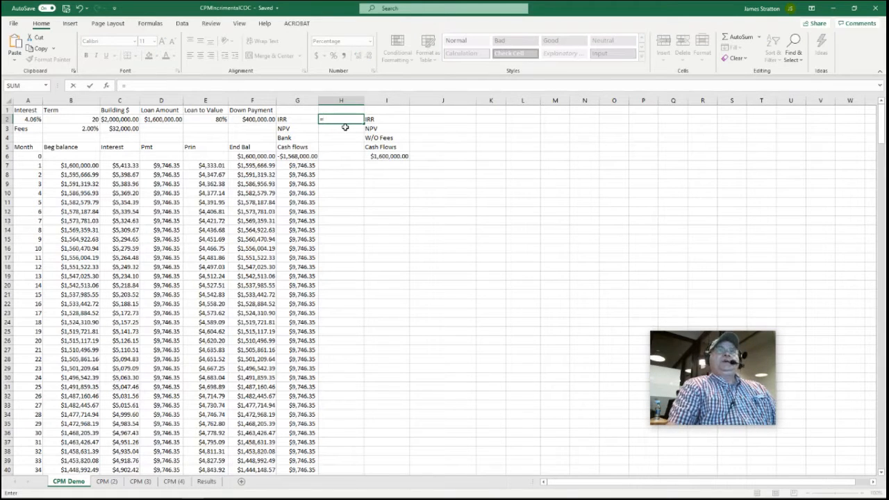
pyautogui.write('irr')
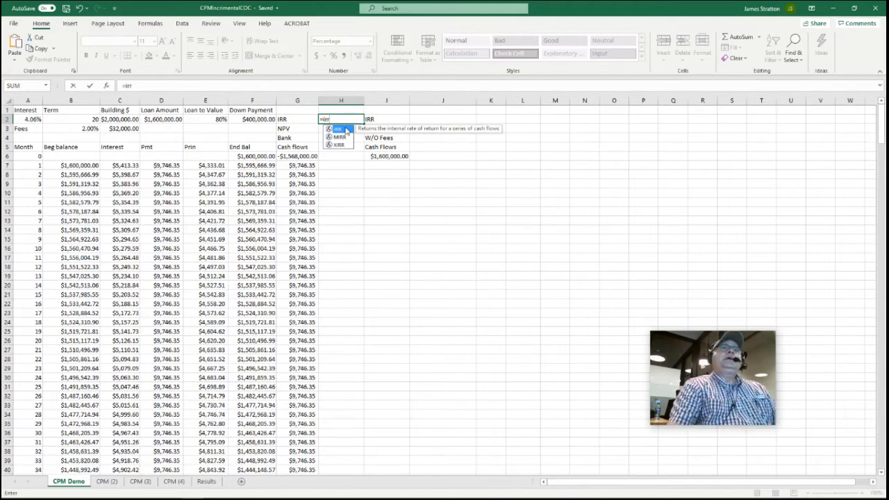
pyautogui.doubleClick(336, 131)
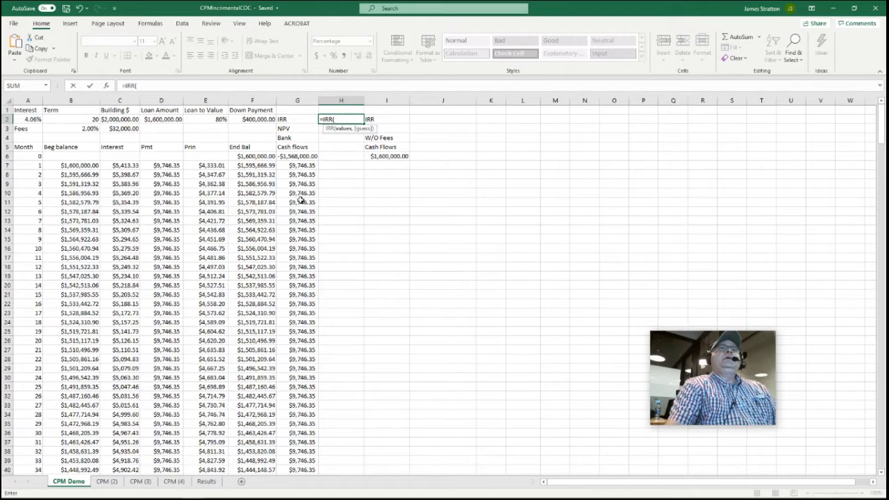
pyautogui.moveTo(300, 157); pyautogui.dragTo(315, 452)
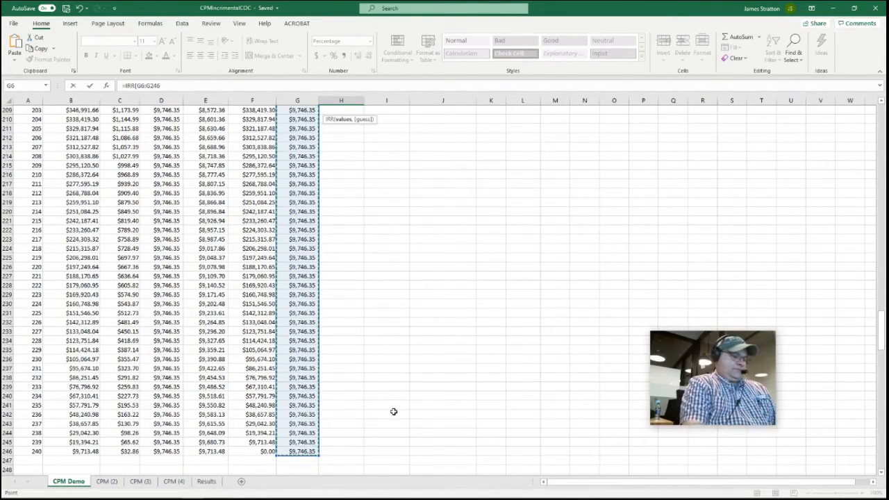
pyautogui.write(')*12')
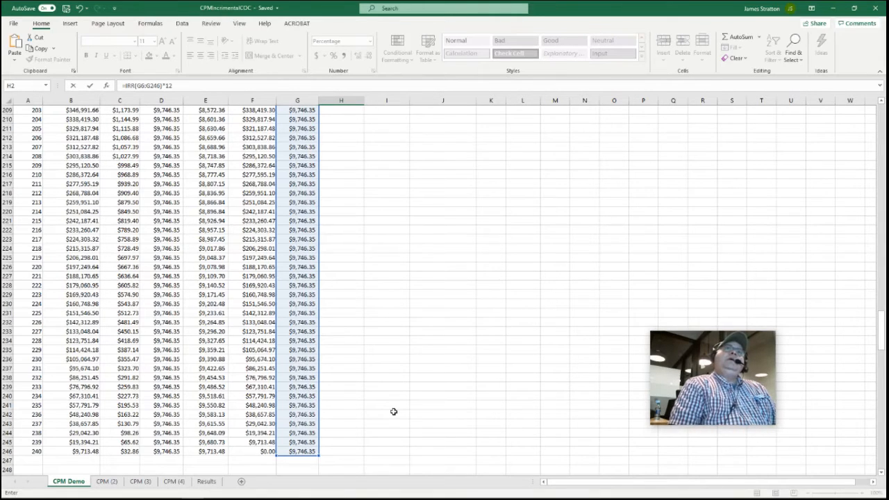
pyautogui.press('Return')
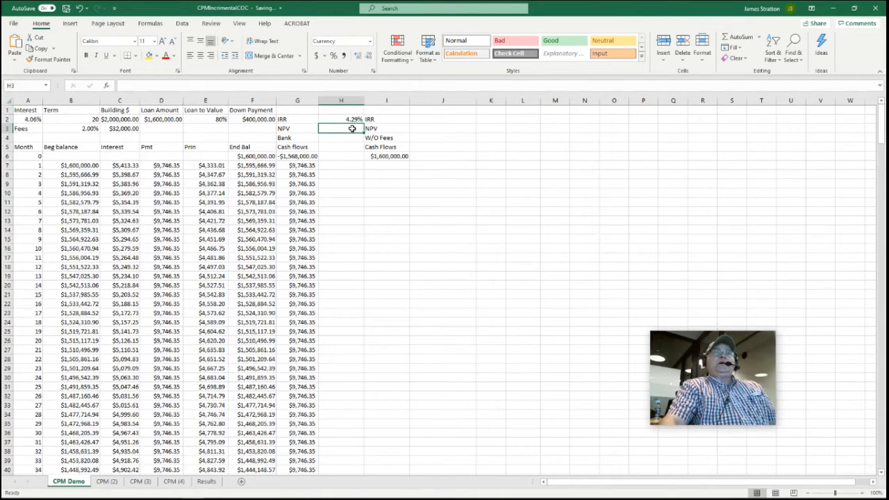
# Step: Enter =-D7 in I7 as the month 1 cash flow without fees, making the payment an outflow
pyautogui.click(162, 166)
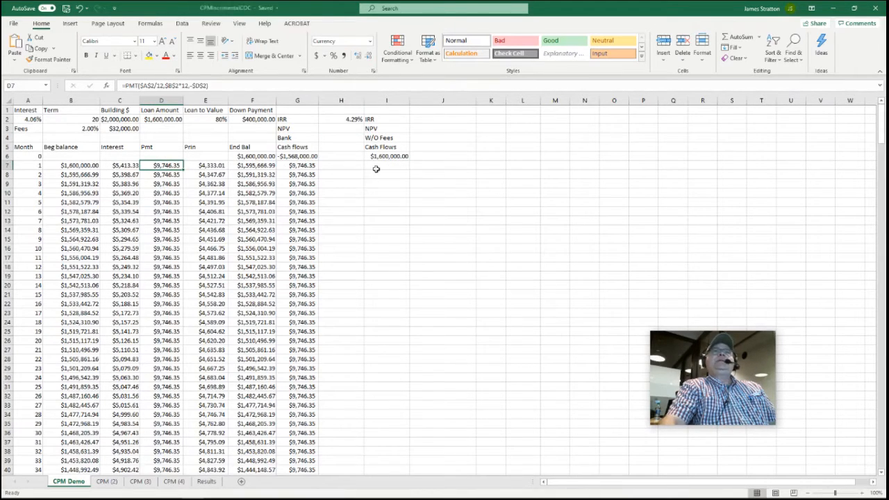
pyautogui.click(378, 168)
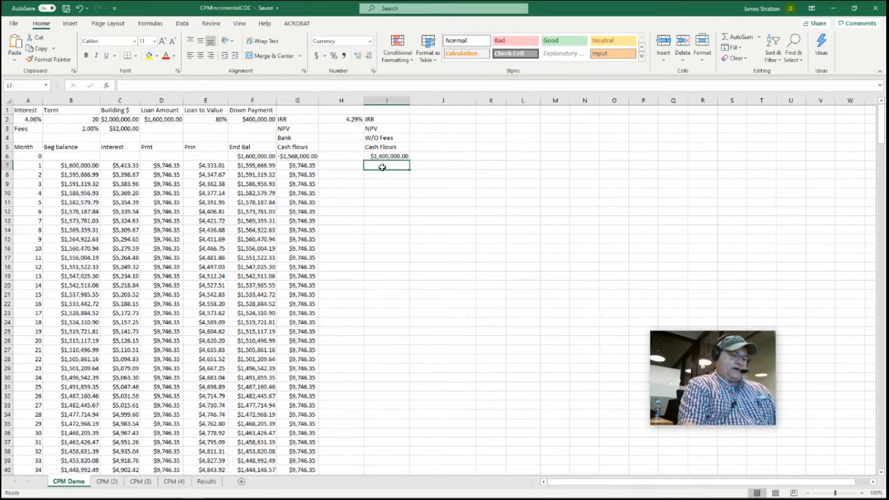
pyautogui.write('=-')
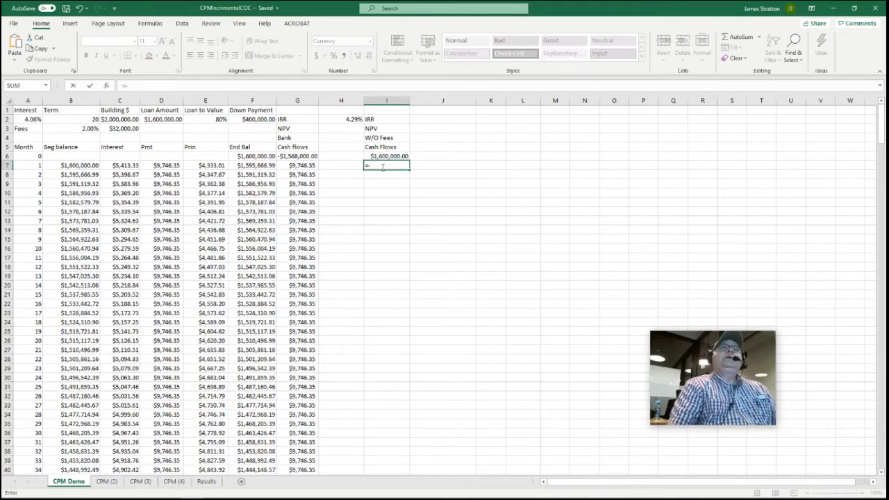
pyautogui.click(159, 169)
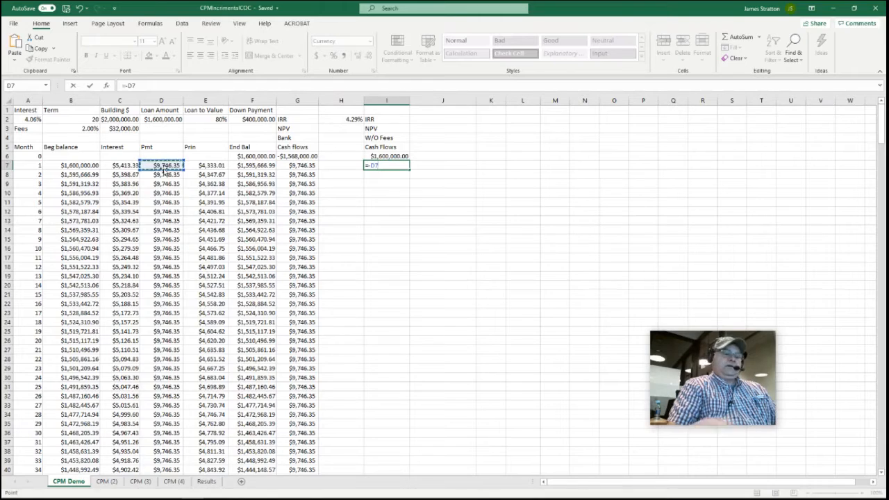
pyautogui.press('Return')
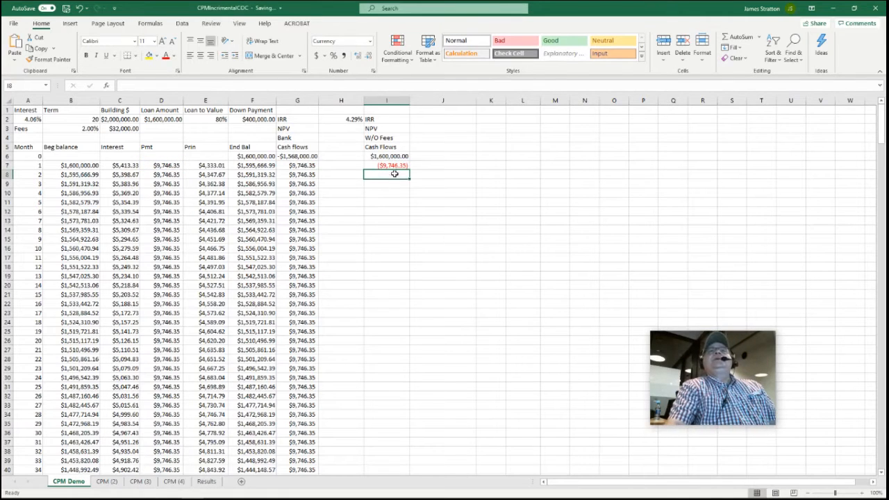
pyautogui.click(398, 166)
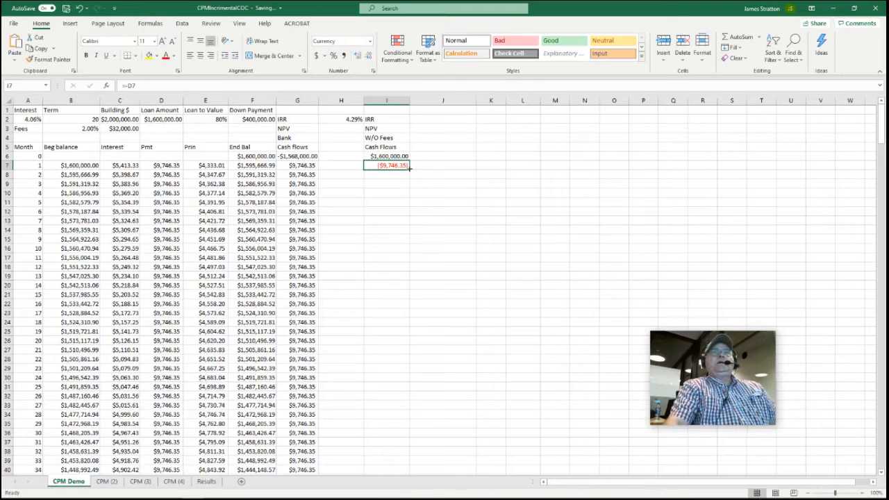
# Step: Fill the I7 cash flow without fees down the column through month 240
pyautogui.doubleClick(408, 169)
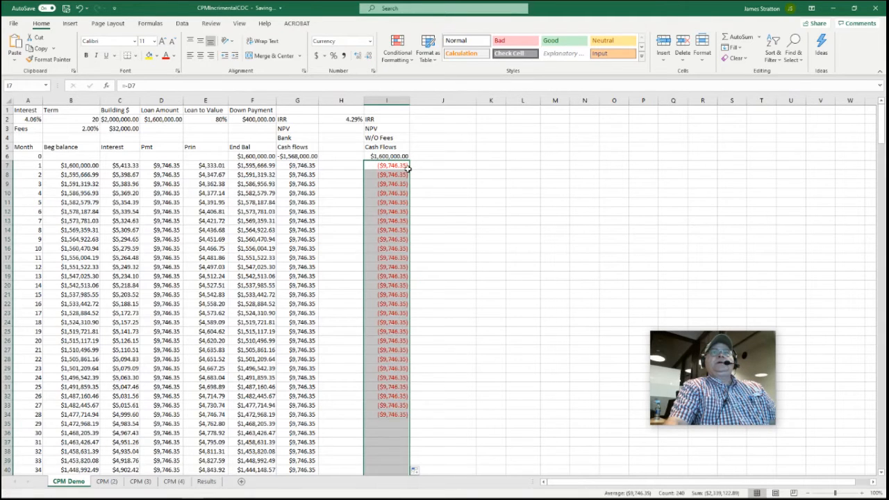
pyautogui.click(472, 231)
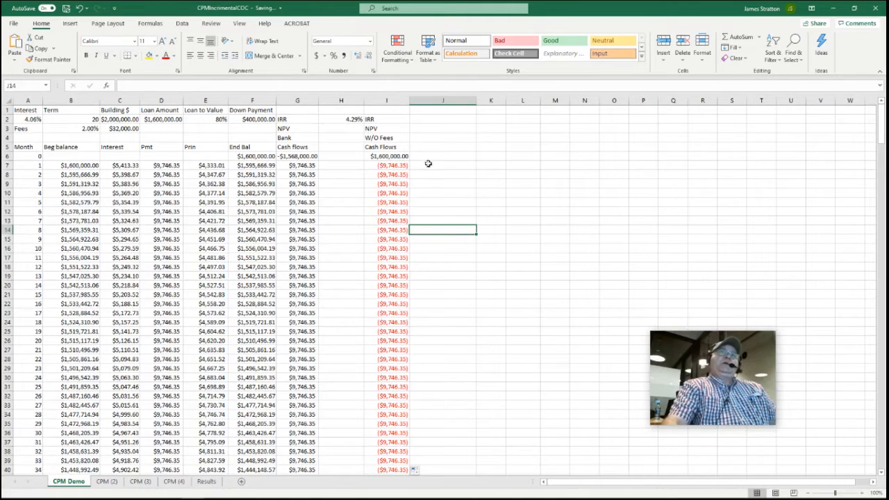
# Step: Calculate the annualized internal rate of return without fees in J2 with =IRR(I6:I248)*12
pyautogui.click(431, 119)
pyautogui.write('=')
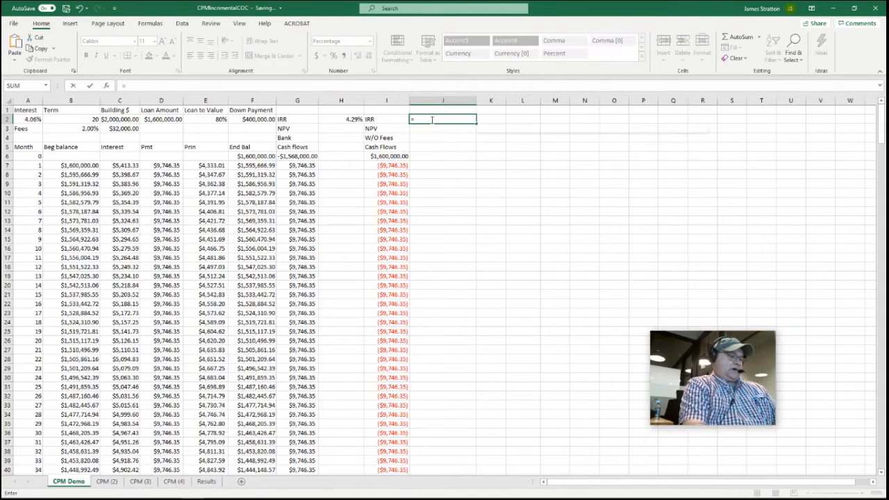
pyautogui.write('irr')
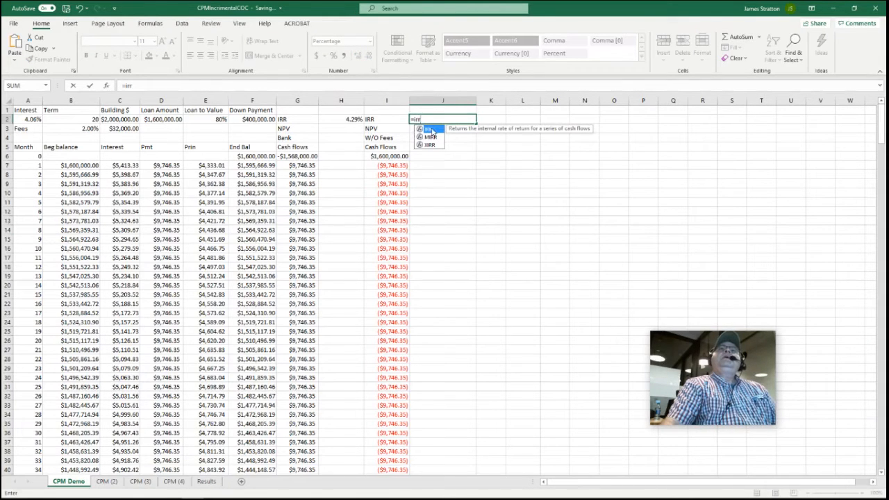
pyautogui.doubleClick(431, 129)
pyautogui.moveTo(393, 157); pyautogui.dragTo(413, 450)
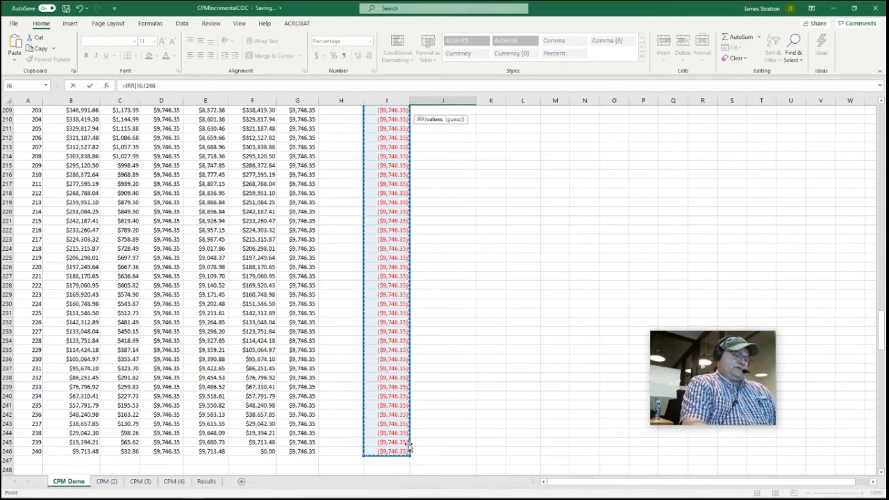
pyautogui.write('0')
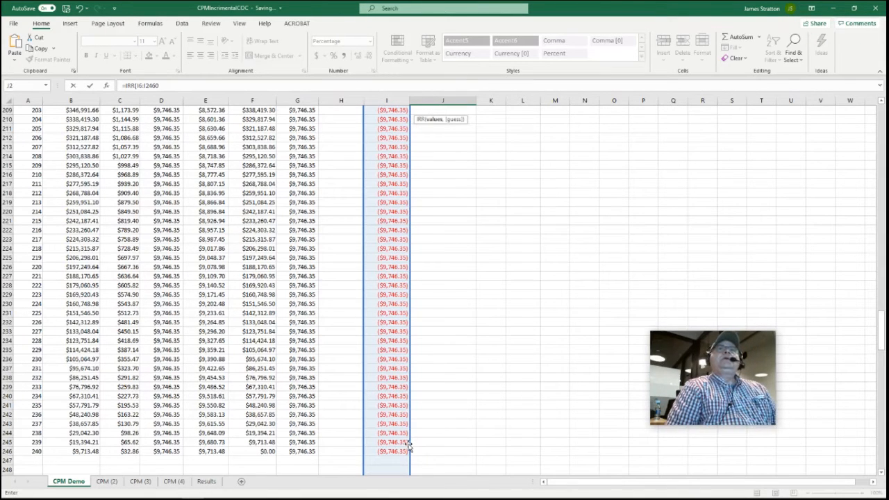
pyautogui.scroll(10, 464, 368)
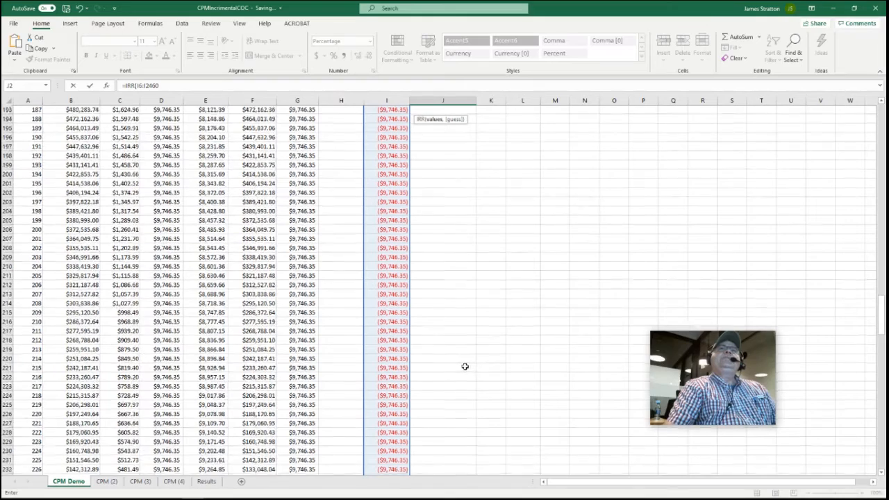
pyautogui.scroll(20, 464, 246)
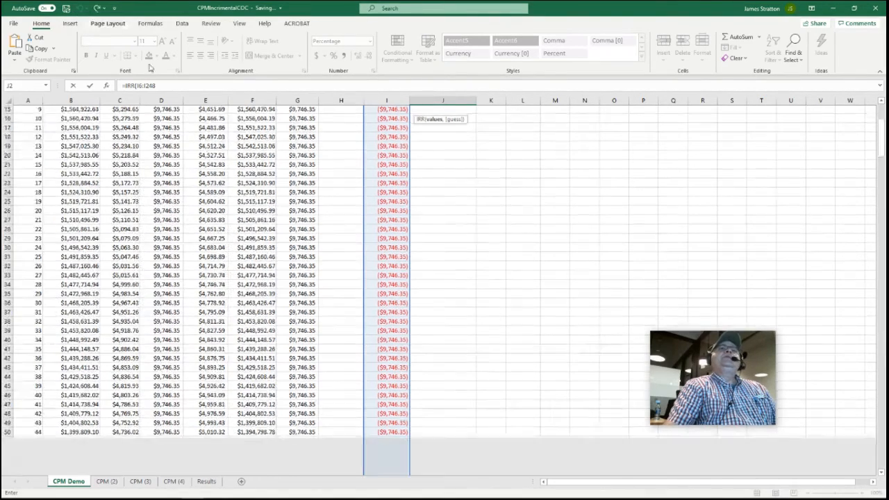
pyautogui.click(451, 116)
pyautogui.write(')*12')
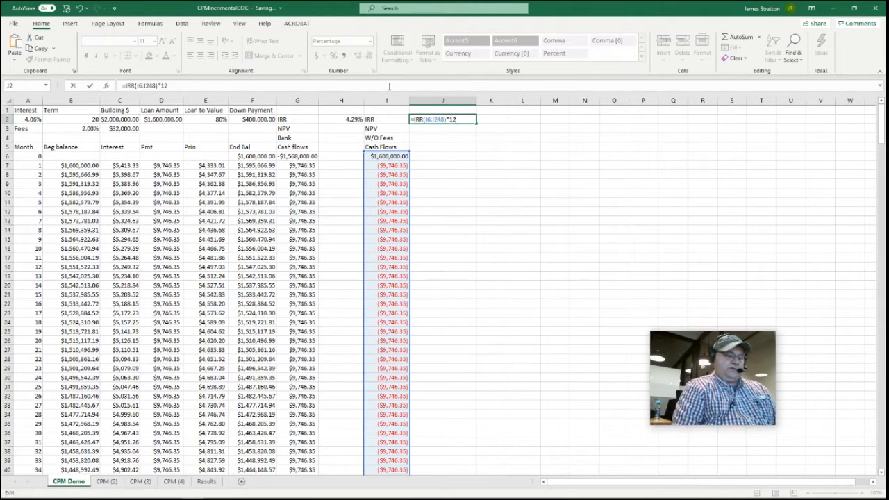
pyautogui.press('Return')
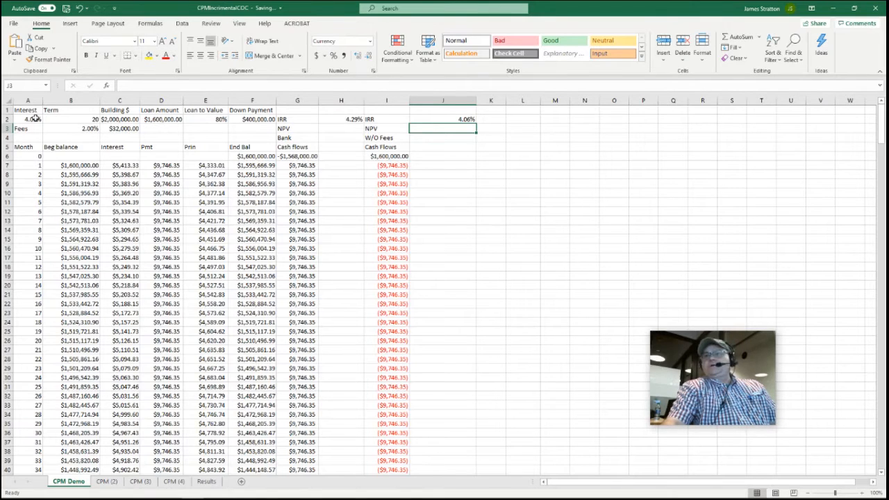
# Step: Calculate the net present value of the bank cash flows in H3 with =G6+NPV(A2,G7:G246)
pyautogui.click(342, 130)
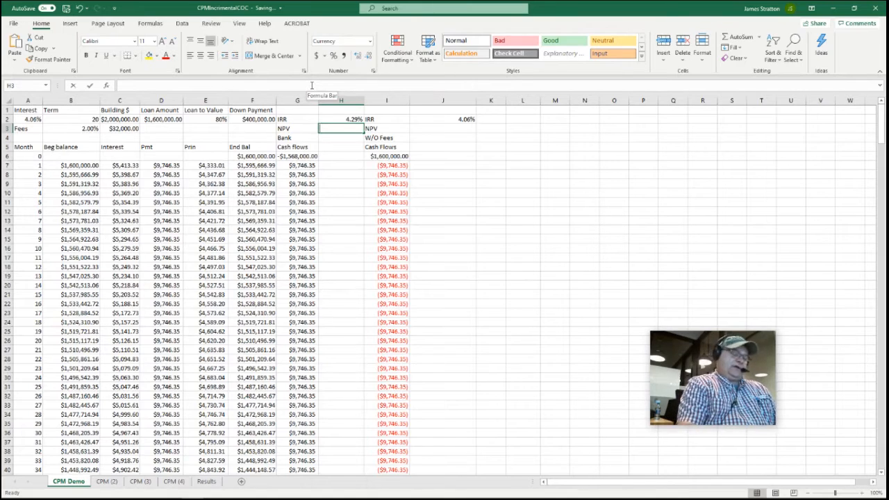
pyautogui.write('=')
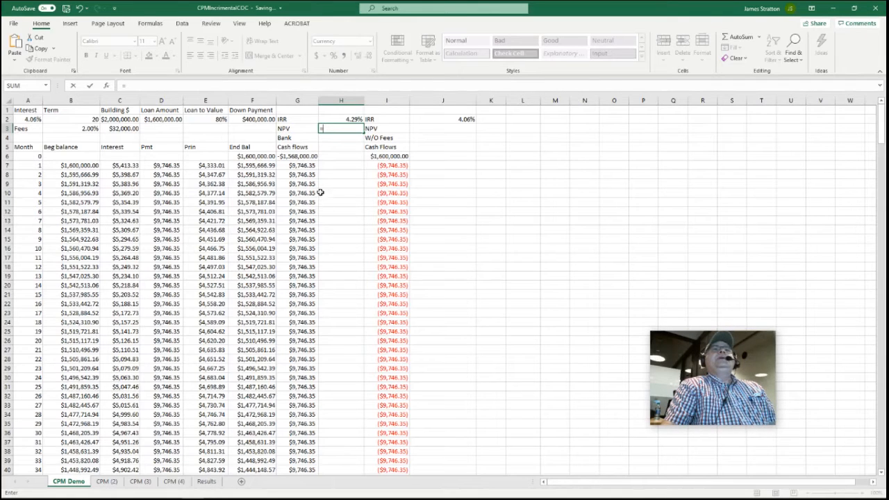
pyautogui.click(302, 156)
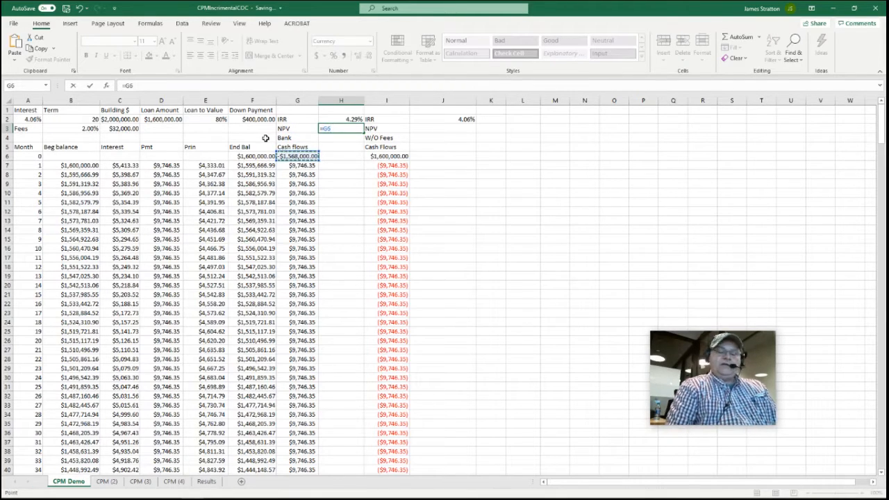
pyautogui.write('+')
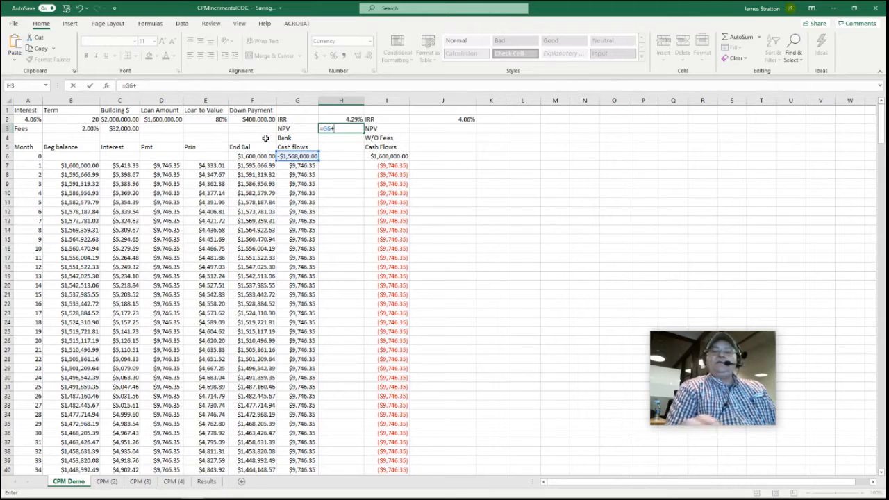
pyautogui.write('npv')
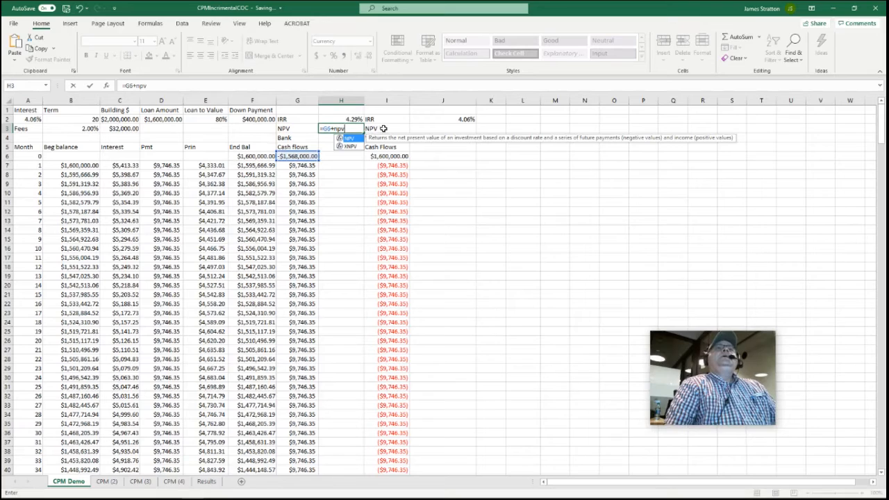
pyautogui.press('Tab')
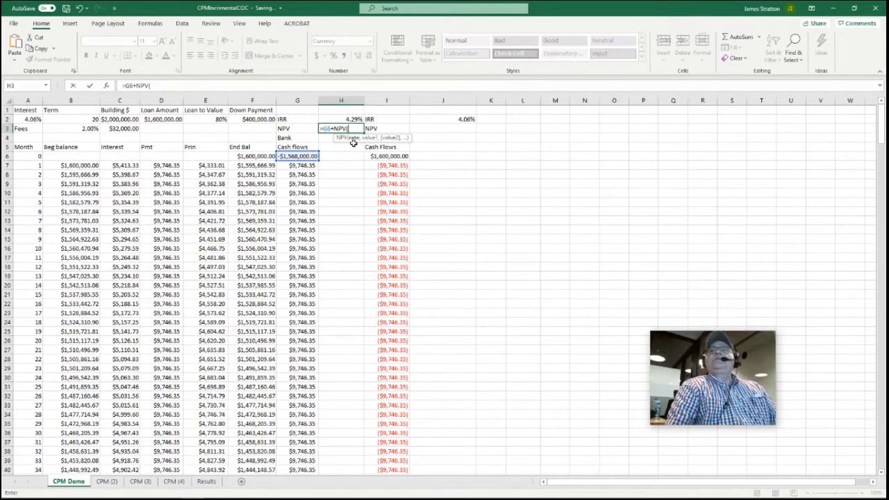
pyautogui.click(35, 120)
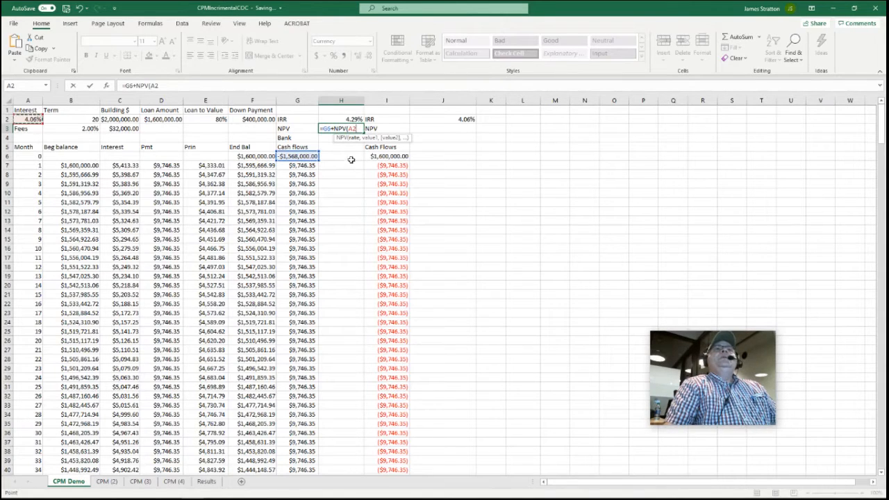
pyautogui.write(',')
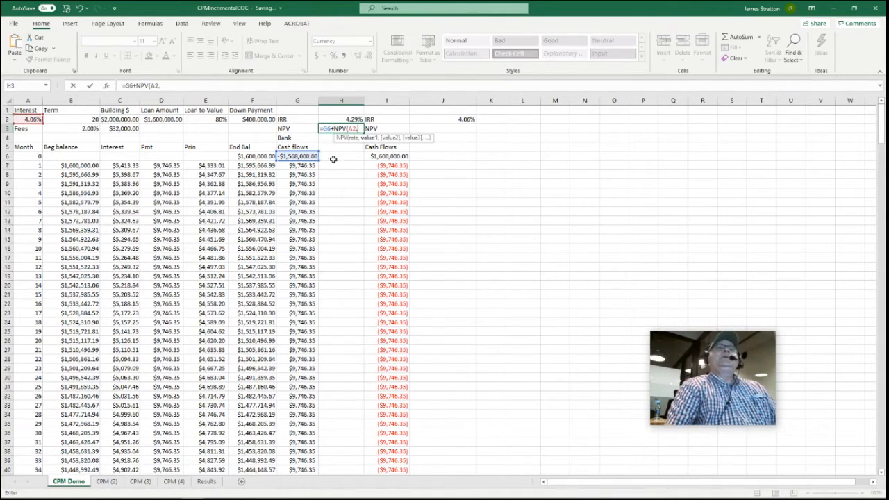
pyautogui.moveTo(310, 164); pyautogui.dragTo(311, 442)
pyautogui.scroll(20, 482, 361)
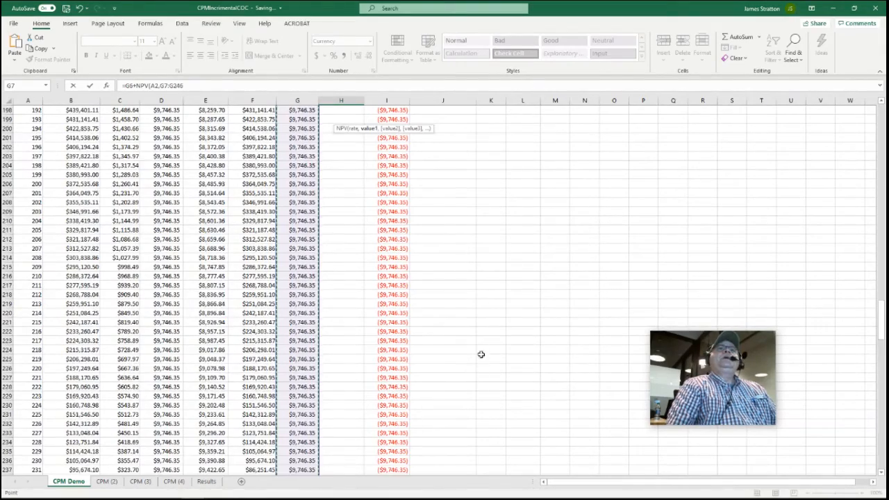
pyautogui.scroll(20, 494, 292)
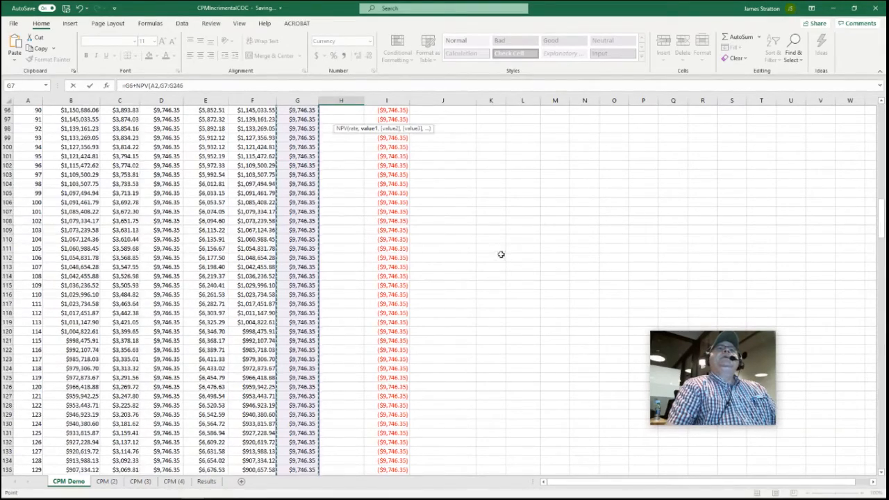
pyautogui.scroll(15, 459, 212)
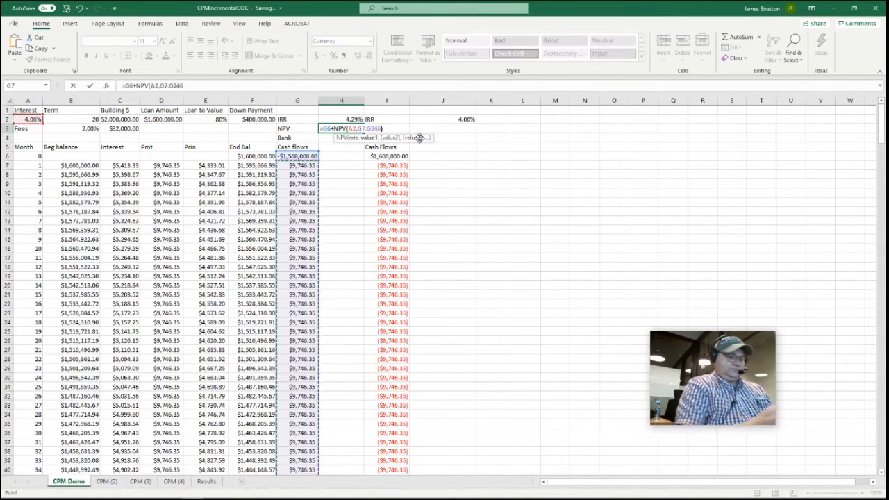
pyautogui.write(')')
pyautogui.hotkey('ctrl', 'Return')
pyautogui.press('Return')
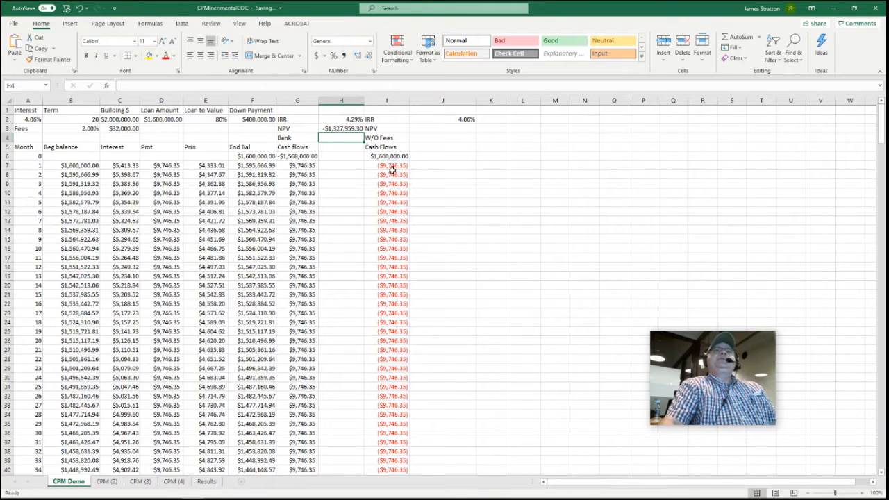
# Step: Calculate the net present value of the cash flows without fees in J3 with =I6+NPV(A2,I7:I246)
pyautogui.click(395, 158)
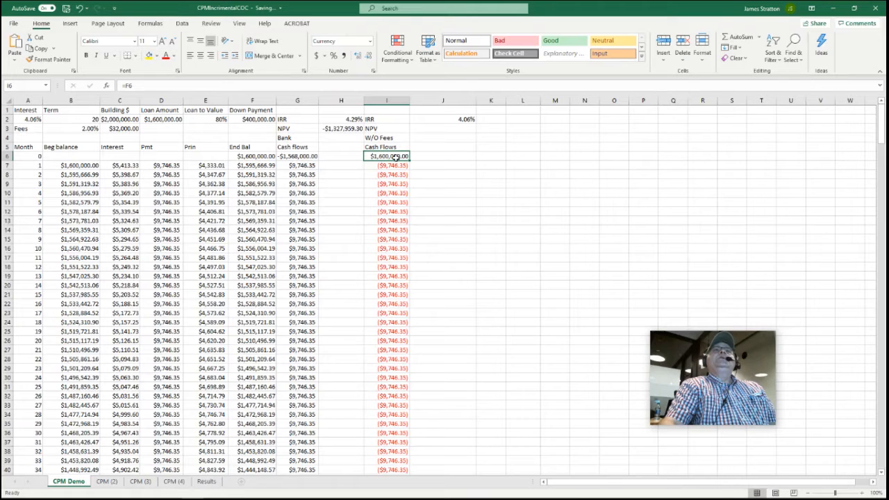
pyautogui.click(441, 126)
pyautogui.write('=')
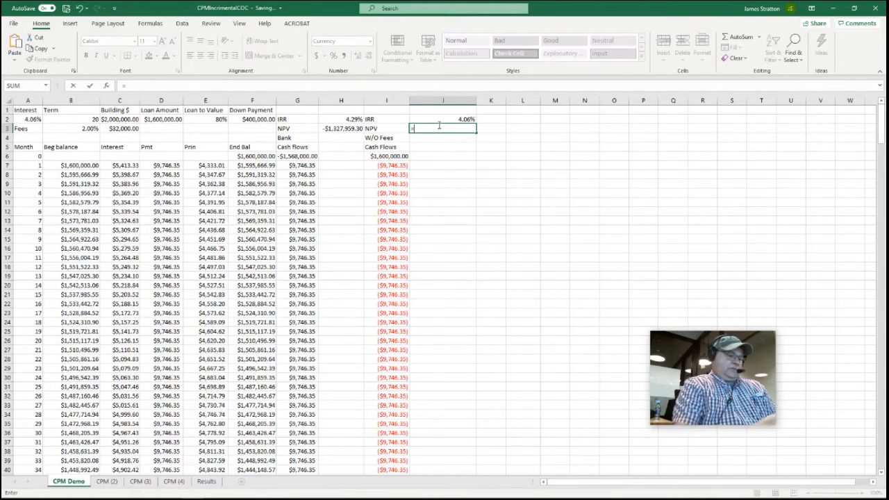
pyautogui.click(390, 158)
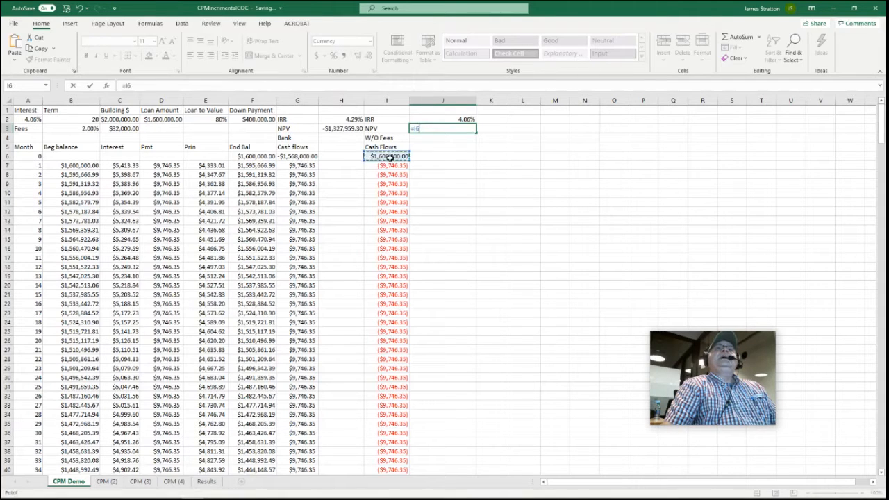
pyautogui.write('+')
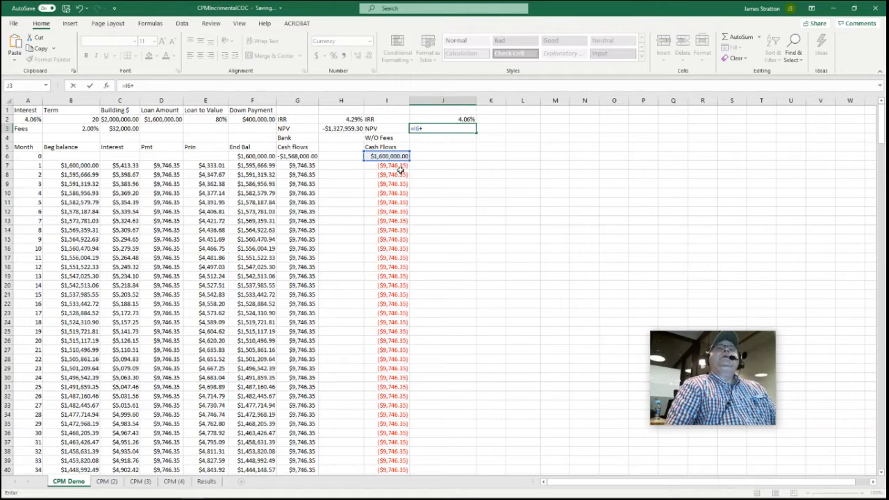
pyautogui.write('npv')
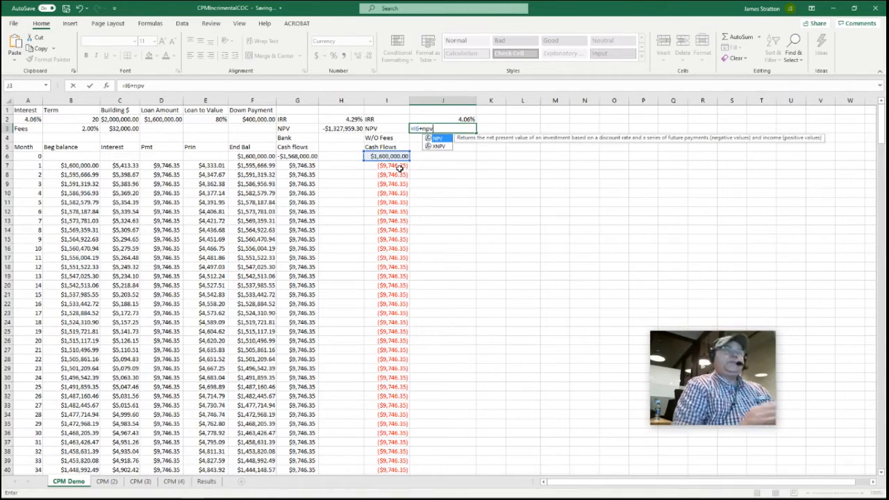
pyautogui.doubleClick(436, 138)
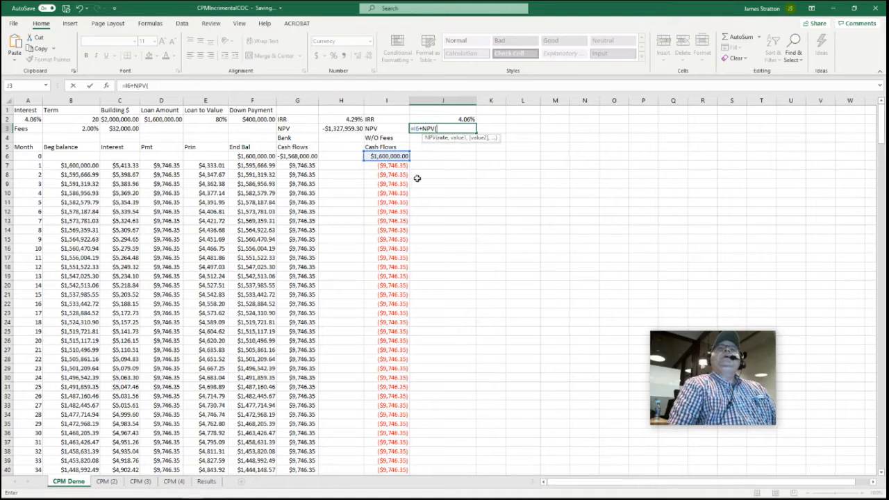
pyautogui.click(31, 119)
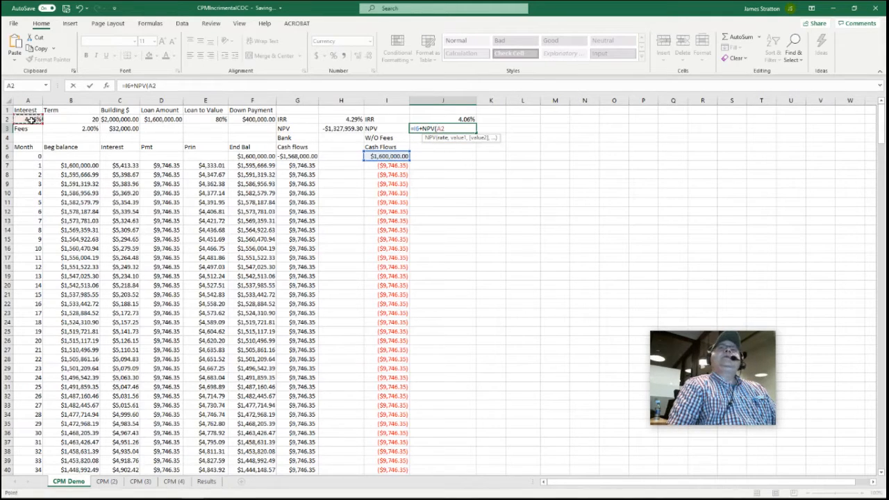
pyautogui.write(',')
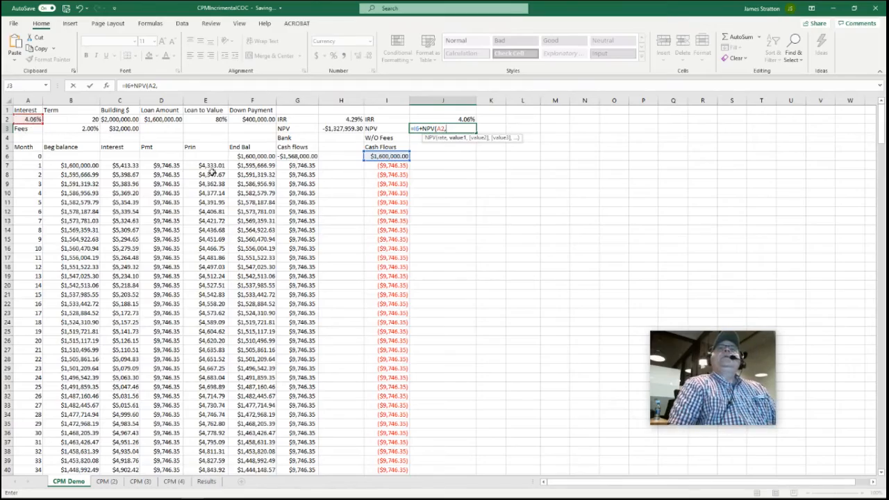
pyautogui.moveTo(401, 167); pyautogui.dragTo(401, 442)
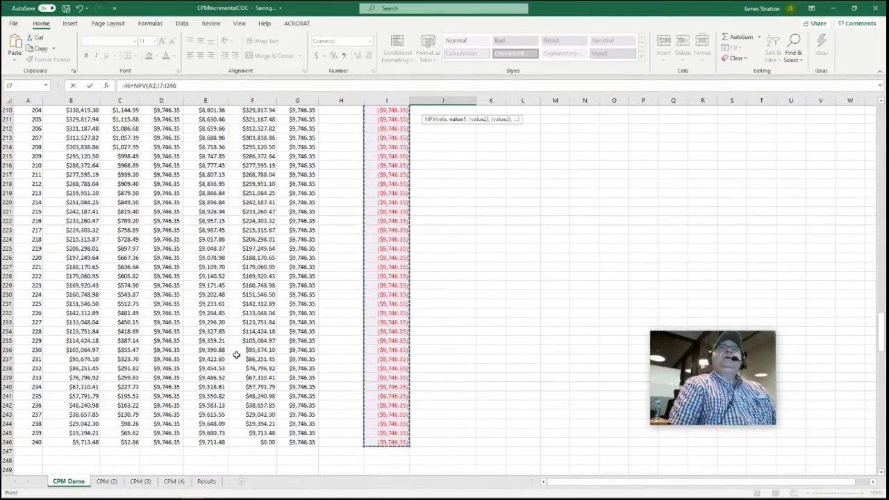
pyautogui.press('Return')
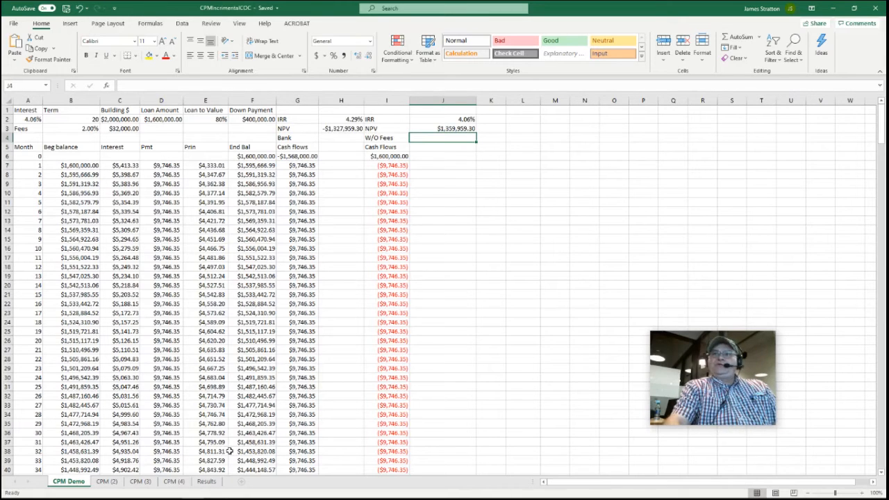
# Step: Review the loan terms, fees, IRR and NPV on the CPM (2), CPM (3) and CPM (4) sheets
pyautogui.click(113, 484)
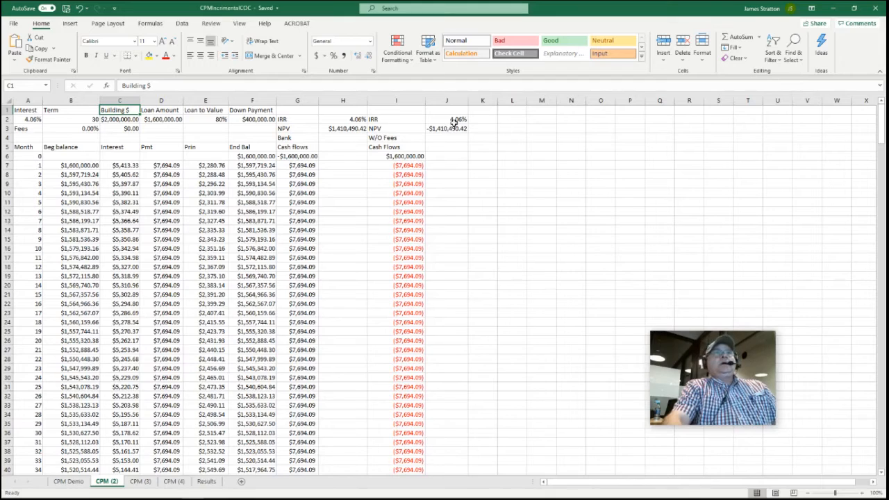
pyautogui.click(136, 481)
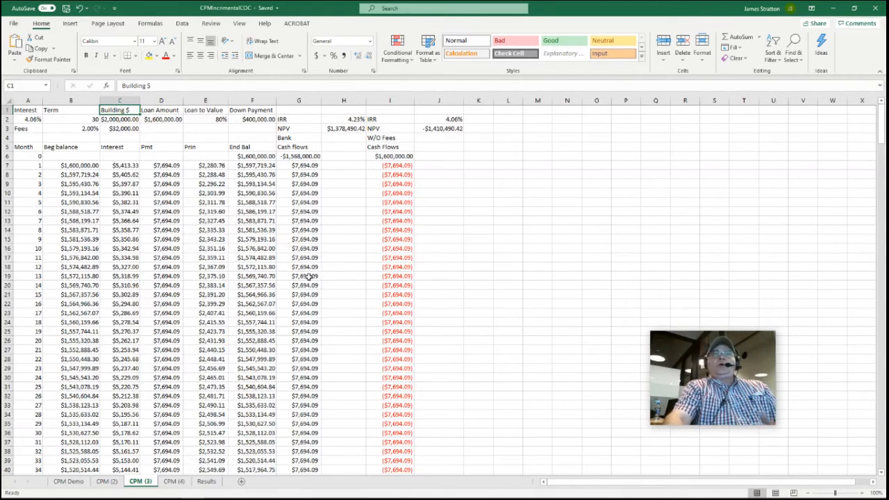
pyautogui.click(174, 481)
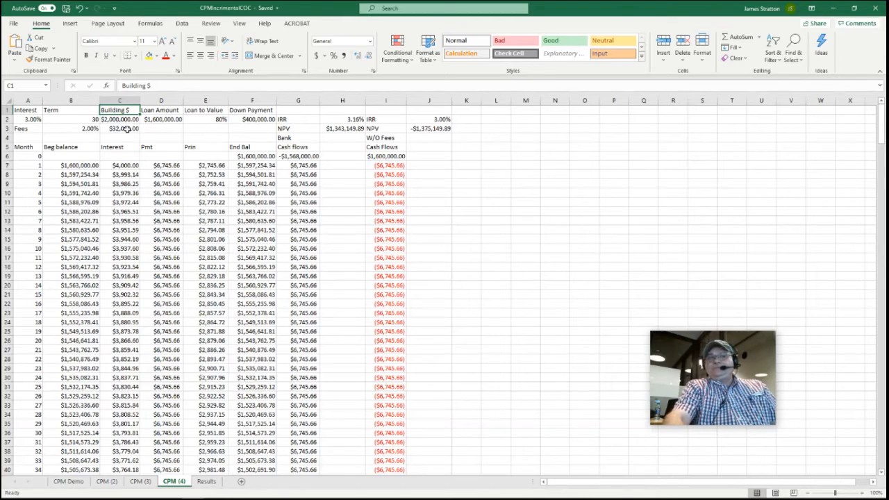
# Step: On the Results sheet, link the CPM Demo bank IRR in B3 to cell H2 of the CPM Demo sheet
pyautogui.click(207, 481)
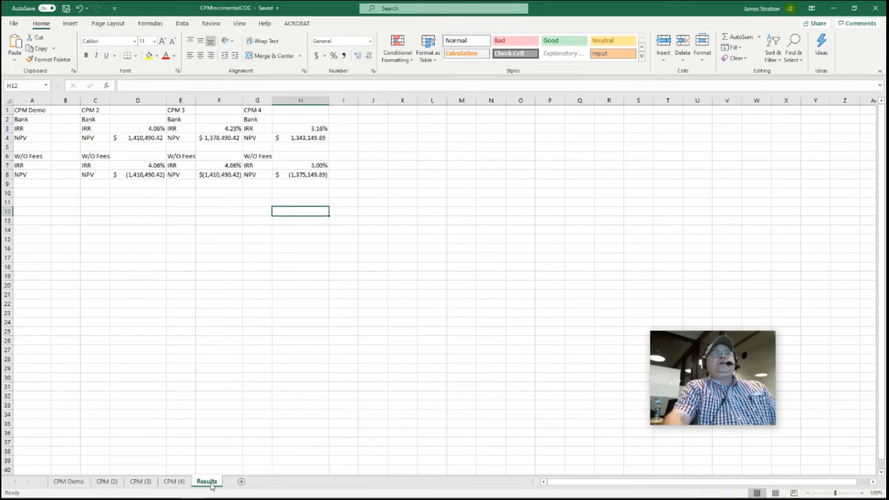
pyautogui.click(66, 130)
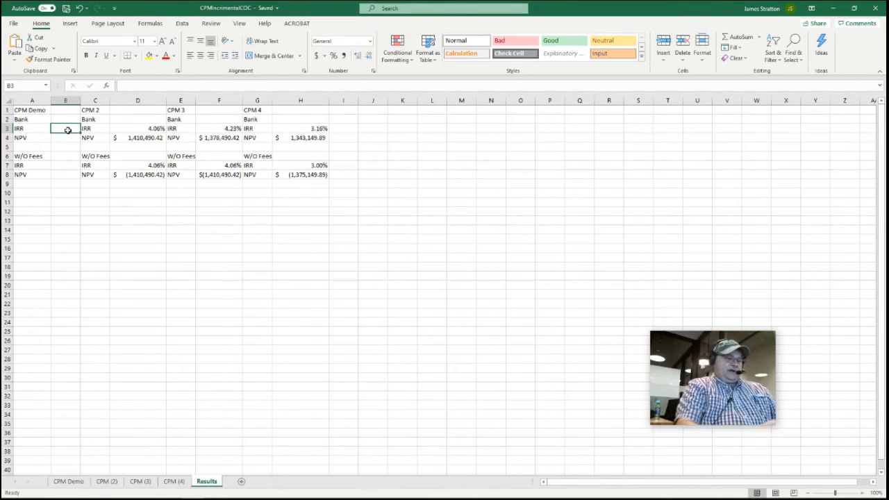
pyautogui.write('=')
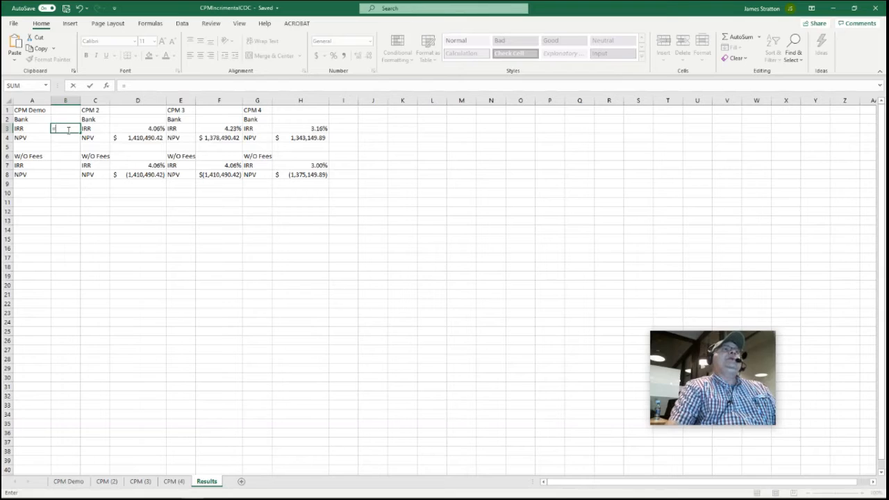
pyautogui.click(72, 482)
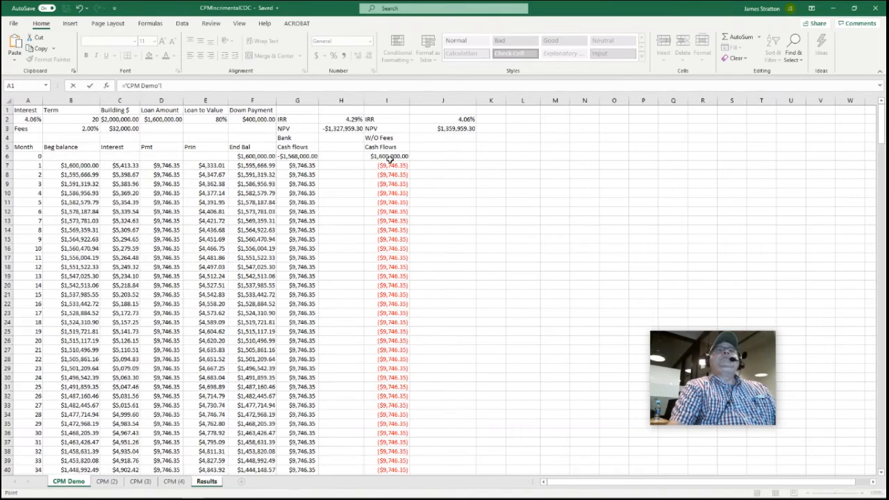
pyautogui.click(345, 119)
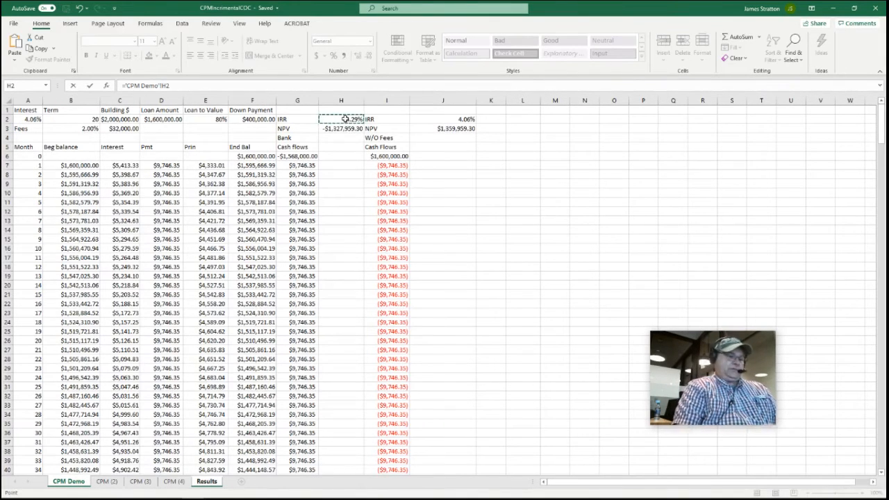
pyautogui.press('Return')
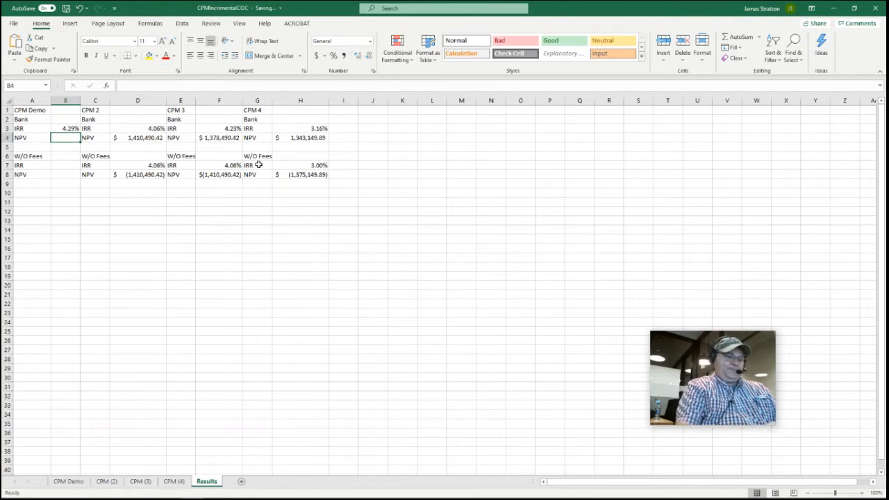
# Step: Link the CPM Demo bank NPV in B4 of the Results sheet to cell H3 of the CPM Demo sheet
pyautogui.write('=')
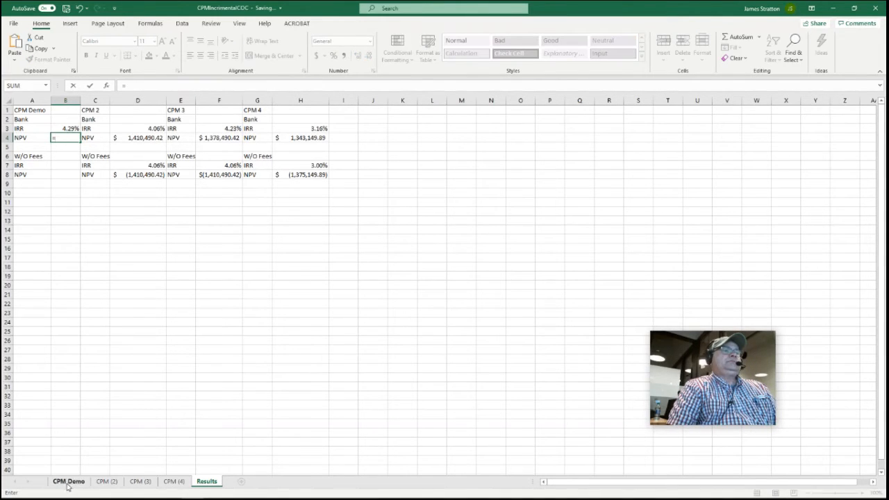
pyautogui.click(69, 482)
pyautogui.click(354, 128)
pyautogui.press('Return')
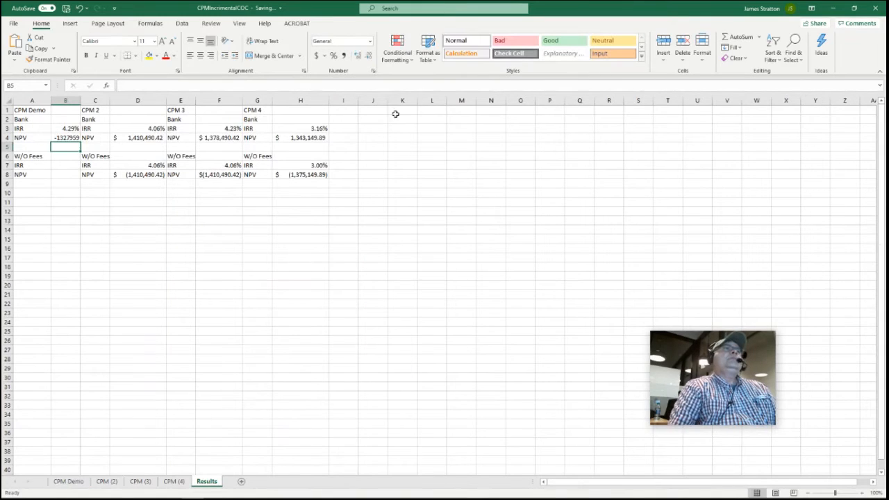
# Step: Link the CPM Demo IRR without fees in B7 of the Results sheet to cell J2 of the CPM Demo sheet
pyautogui.click(61, 166)
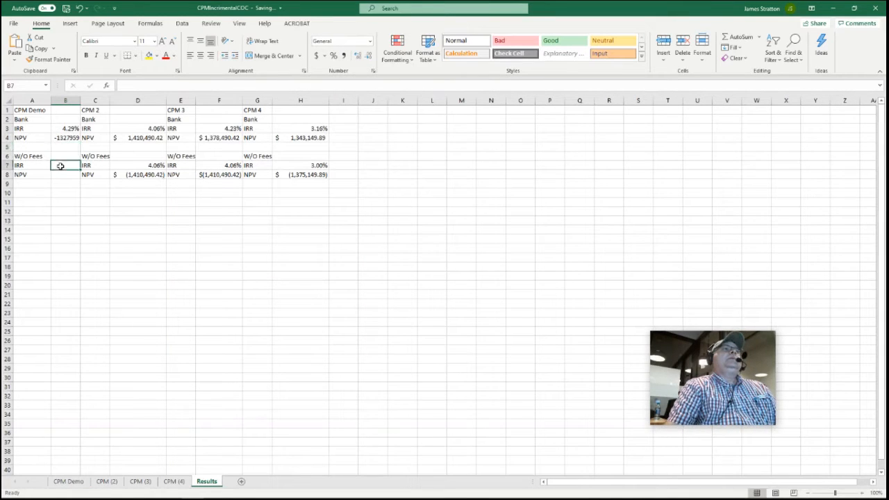
pyautogui.write('=')
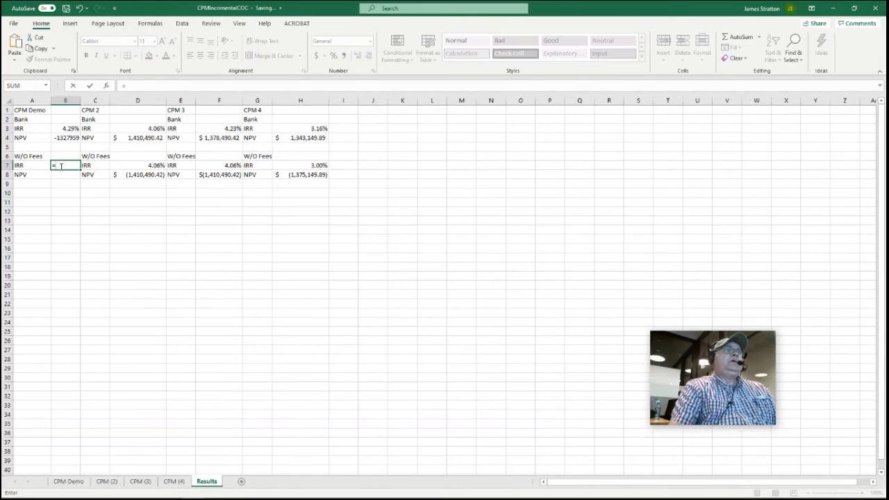
pyautogui.click(69, 481)
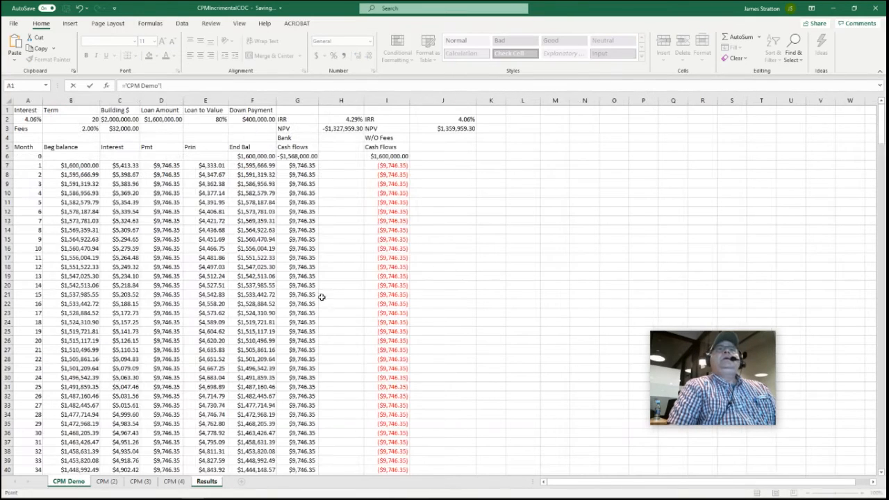
pyautogui.click(465, 120)
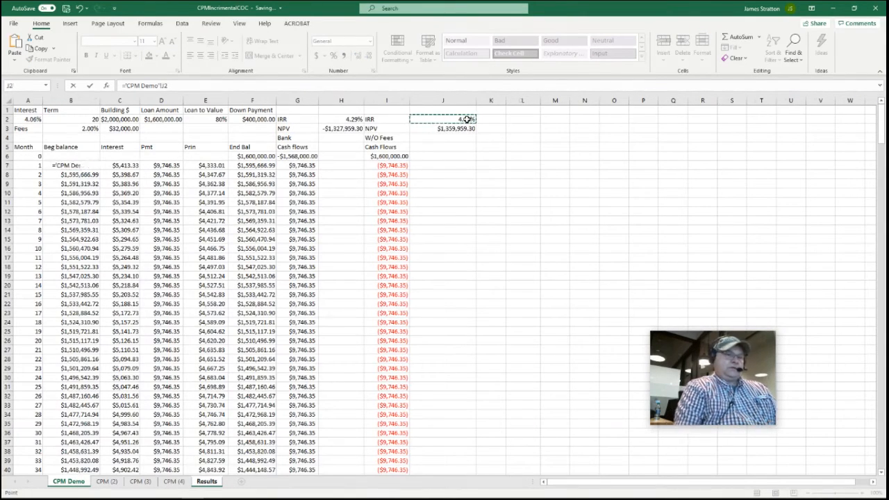
pyautogui.press('Return')
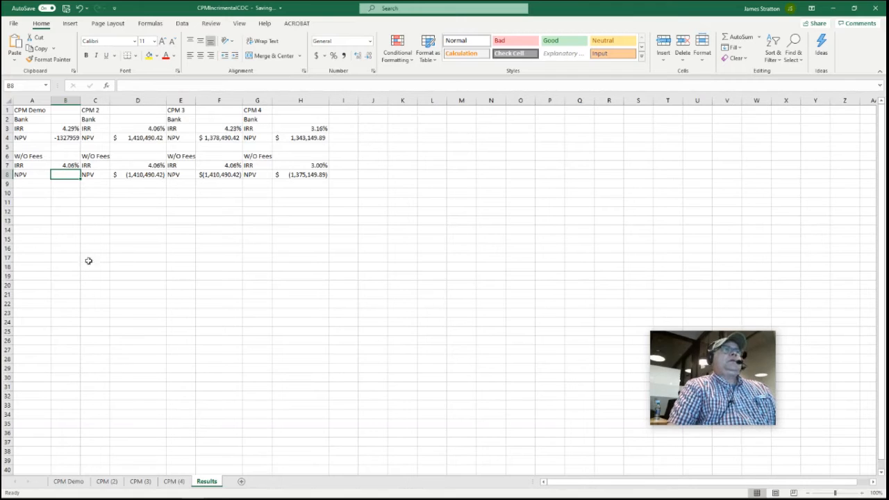
# Step: Link the CPM Demo NPV without fees in B8 of the Results sheet to cell J3 of the CPM Demo sheet
pyautogui.write('=')
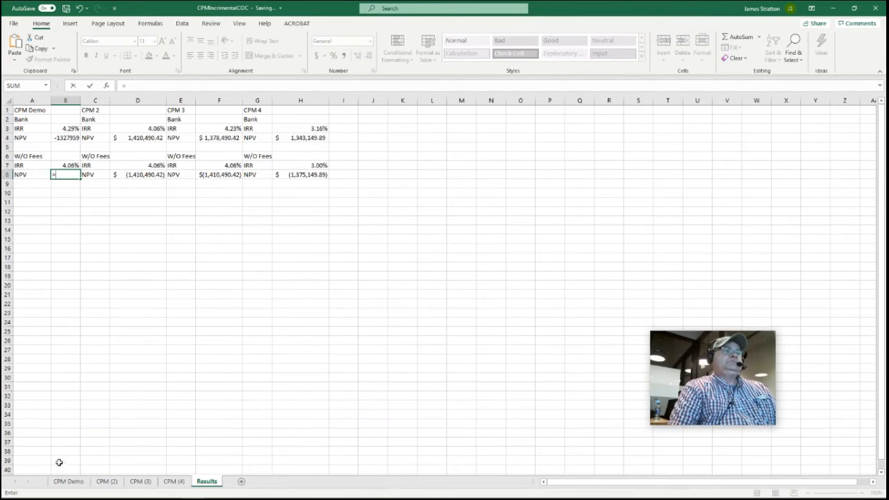
pyautogui.click(69, 482)
pyautogui.click(457, 129)
pyautogui.press('Return')
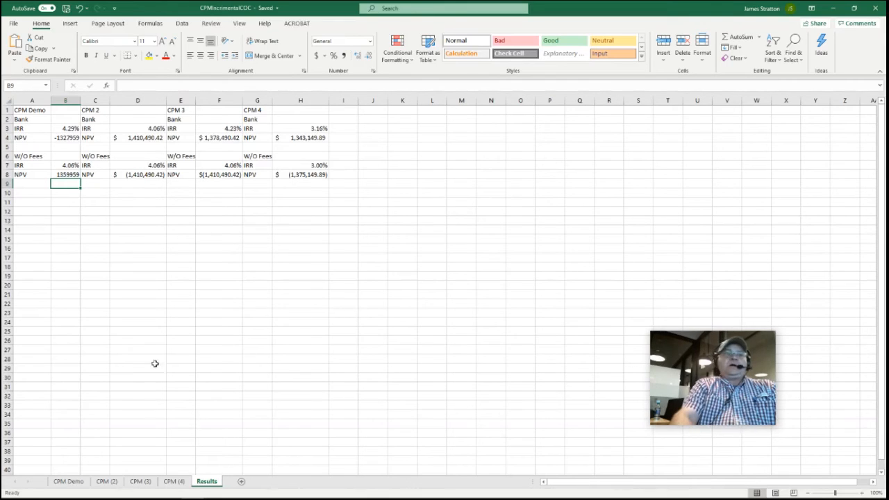
# Step: Set the interest rate in A2 of the CPM (2) sheet to 5% and return to the Results sheet
pyautogui.click(104, 481)
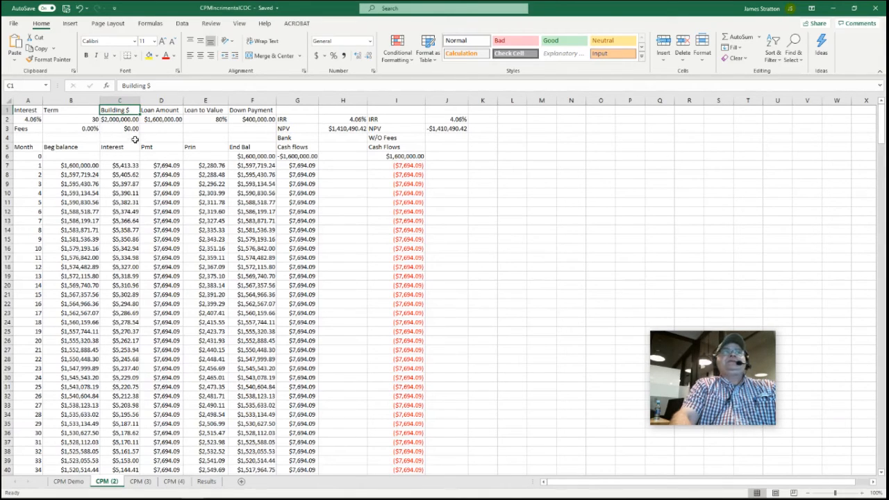
pyautogui.click(33, 121)
pyautogui.write('5')
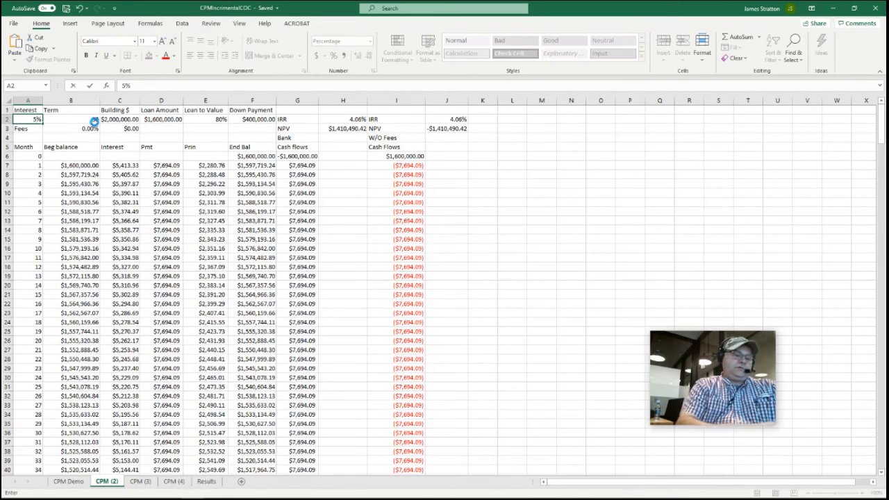
pyautogui.press('Return')
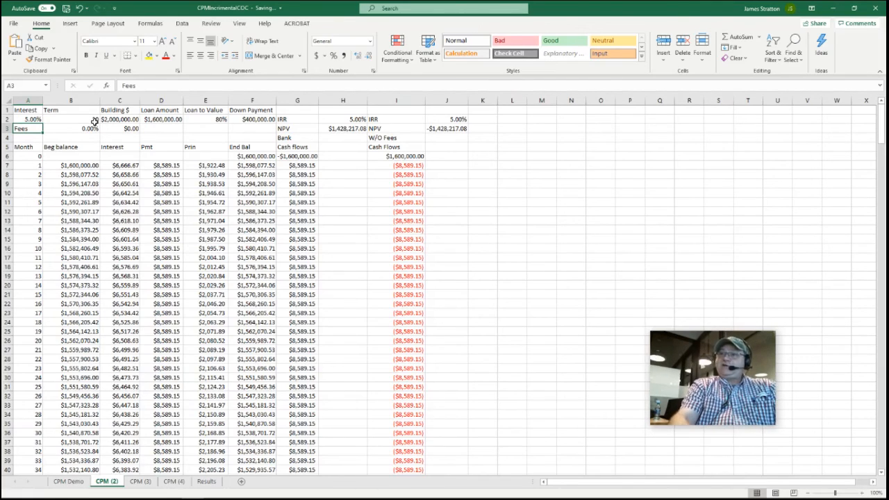
pyautogui.click(203, 484)
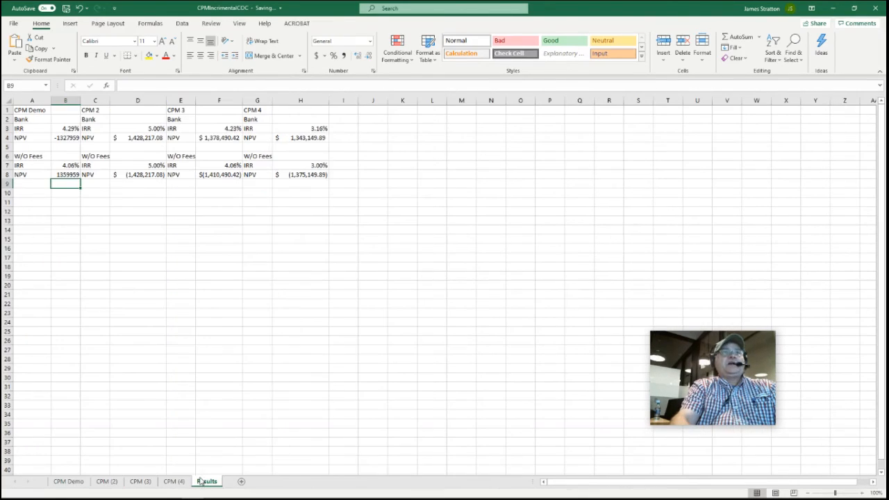